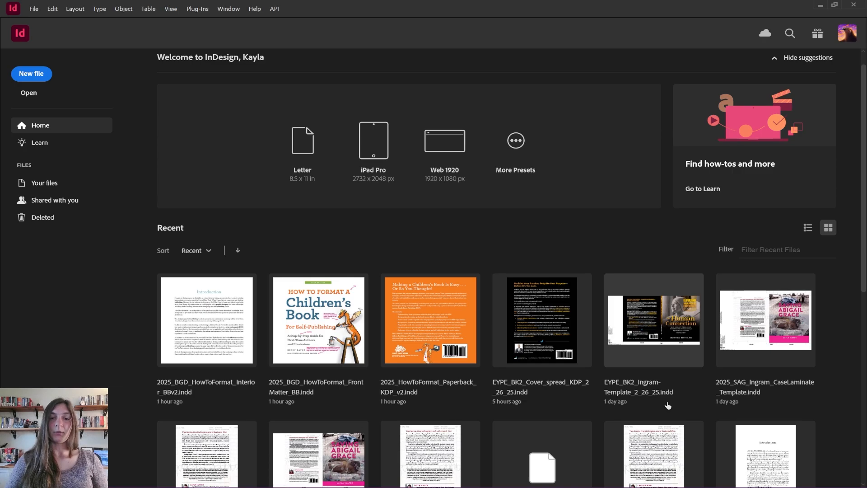
# - Switch to the Downloads folder in File Explorer and extract 2025_InDesign_Cover_8-5_x_8-5_32pages.zip into the Documents folder
pyautogui.moveTo(413, 487)
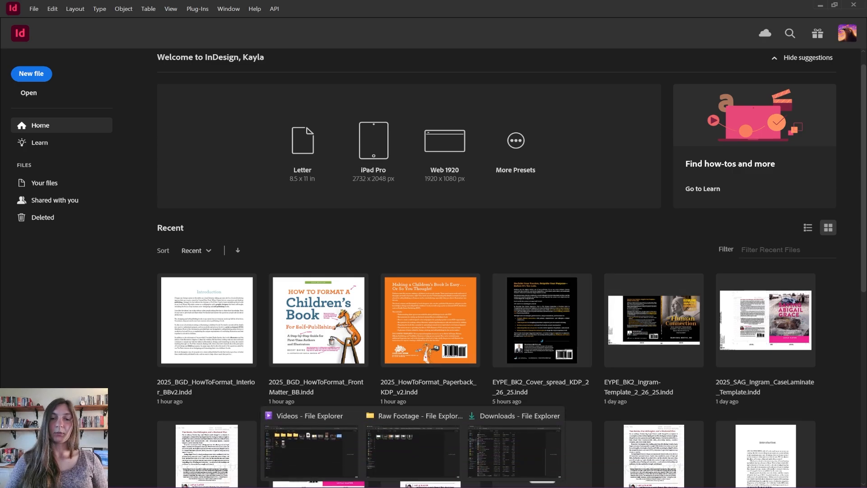
pyautogui.click(499, 457)
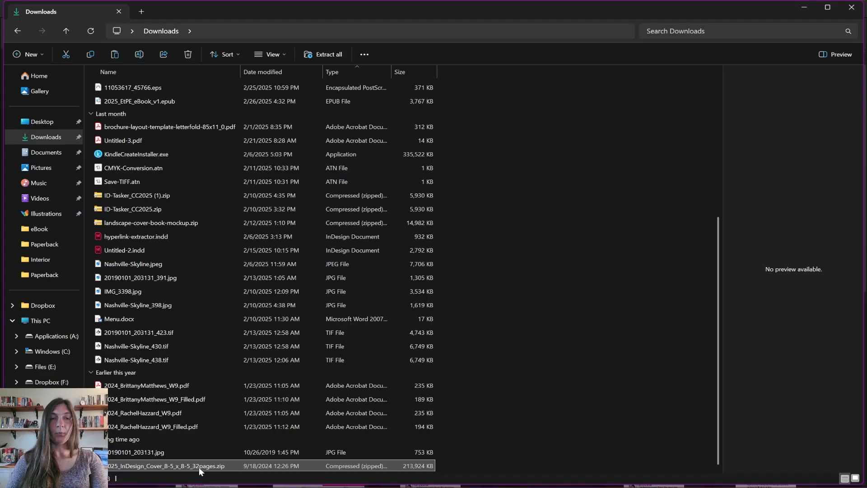
pyautogui.rightClick(168, 468)
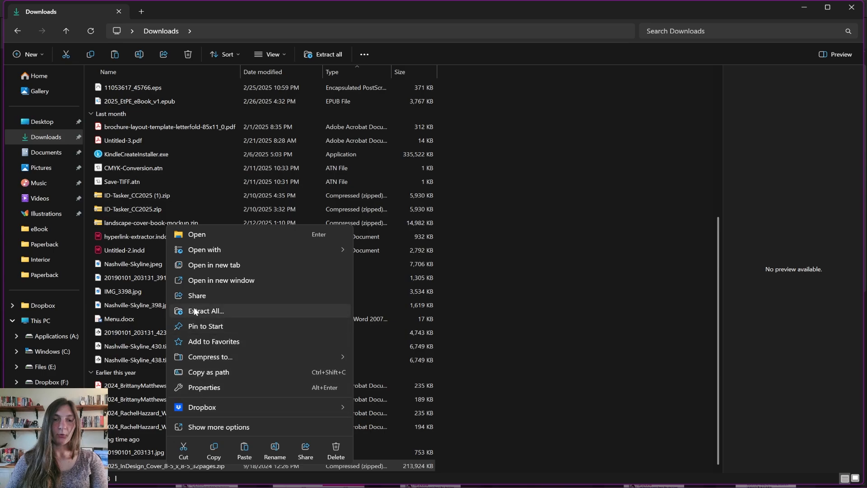
pyautogui.click(238, 309)
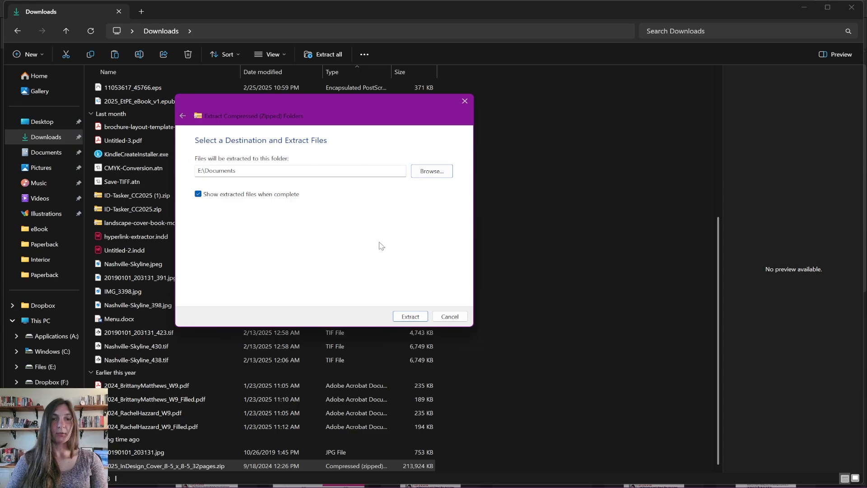
pyautogui.click(429, 177)
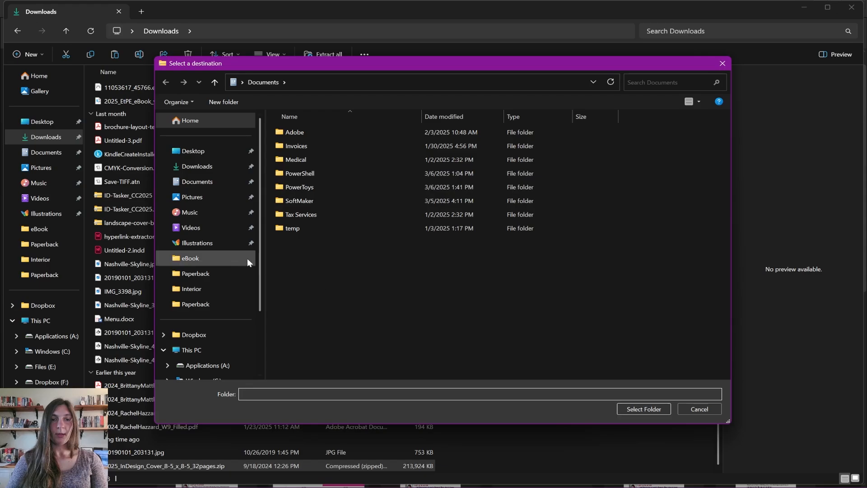
pyautogui.click(209, 181)
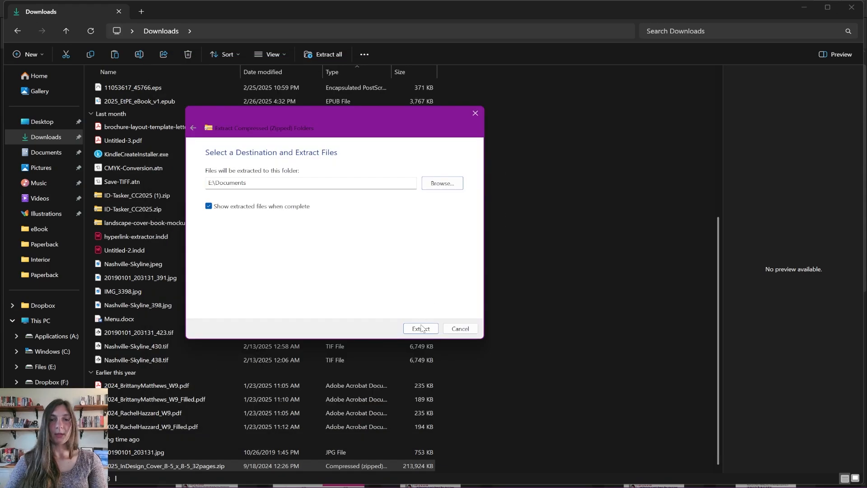
pyautogui.click(421, 329)
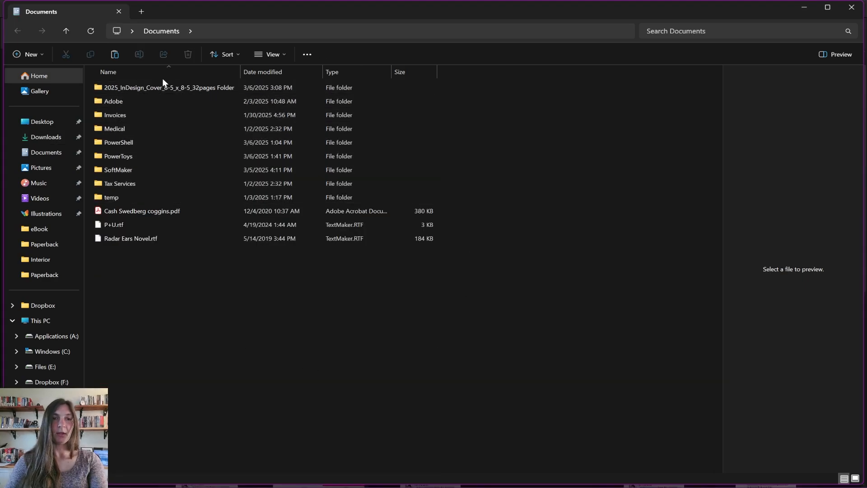
# - Open the extracted 2025_InDesign_Cover_8-5_x_8-5_32pages Folder and widen the Name column to show full file names
pyautogui.hotkey('ctrl', '1')
pyautogui.click(141, 84)
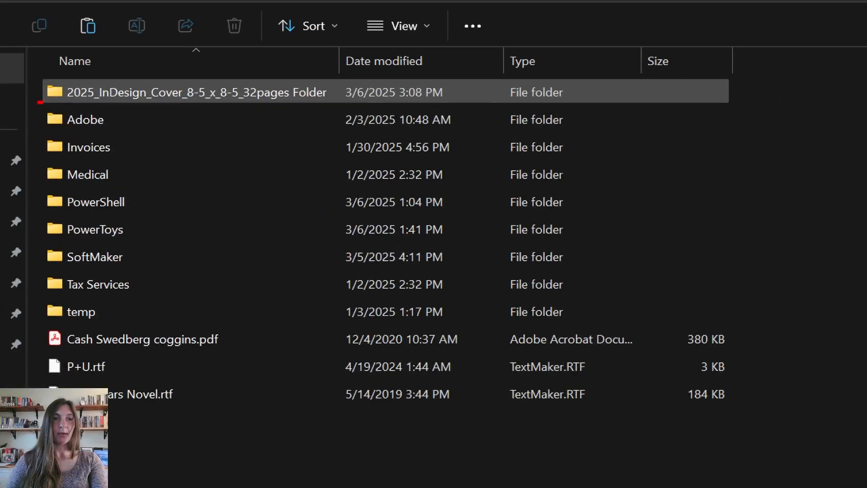
pyautogui.moveTo(40, 103)
pyautogui.mouseDown()
pyautogui.moveTo(289, 114)
pyautogui.moveTo(351, 107)
pyautogui.mouseUp()
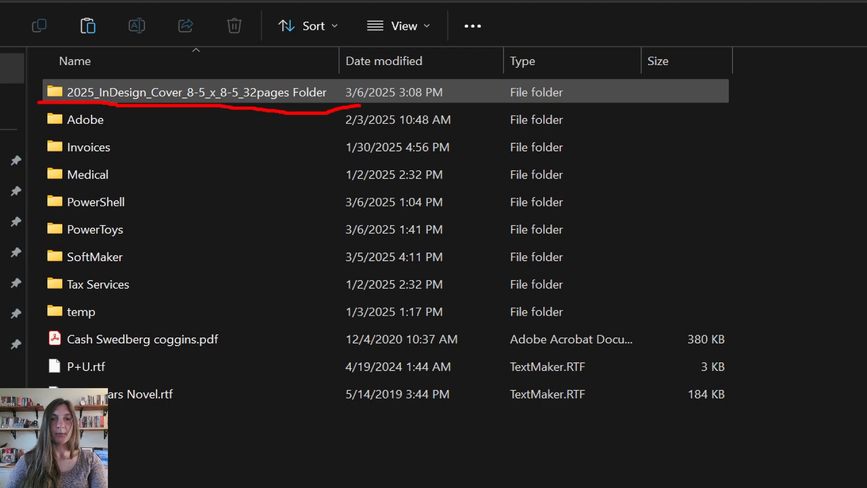
pyautogui.press('Escape')
pyautogui.click(212, 90)
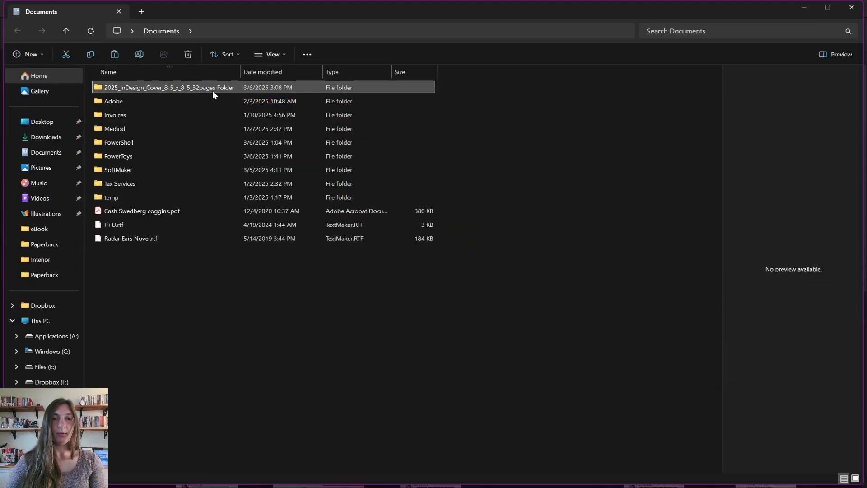
pyautogui.doubleClick(213, 92)
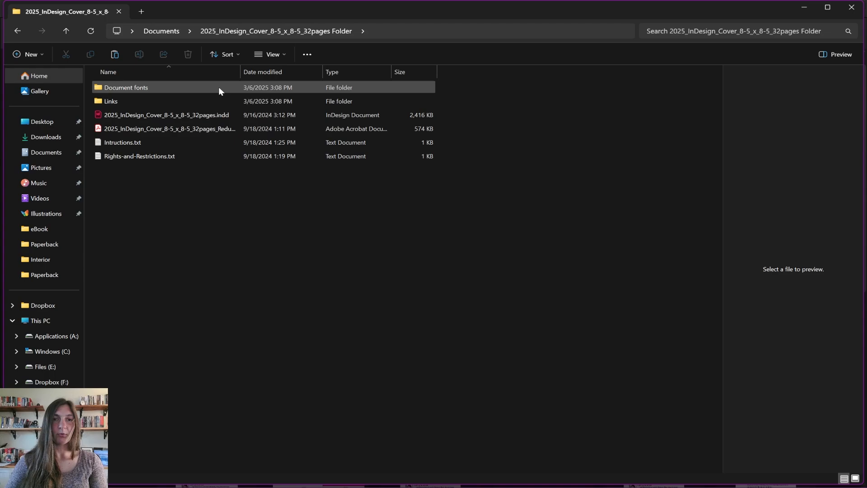
pyautogui.moveTo(244, 71); pyautogui.dragTo(327, 72)
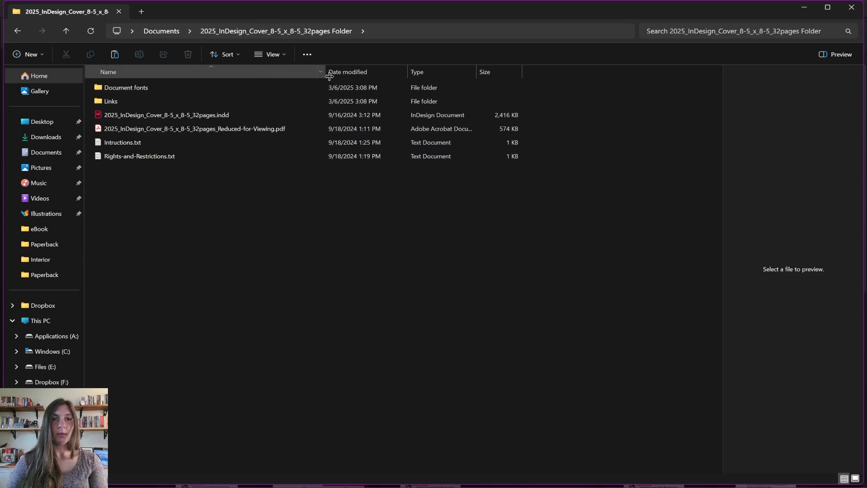
# - Look over the template folder's contents and view the Reduced-for-Viewing PDF, returning to the folder
pyautogui.click(196, 85)
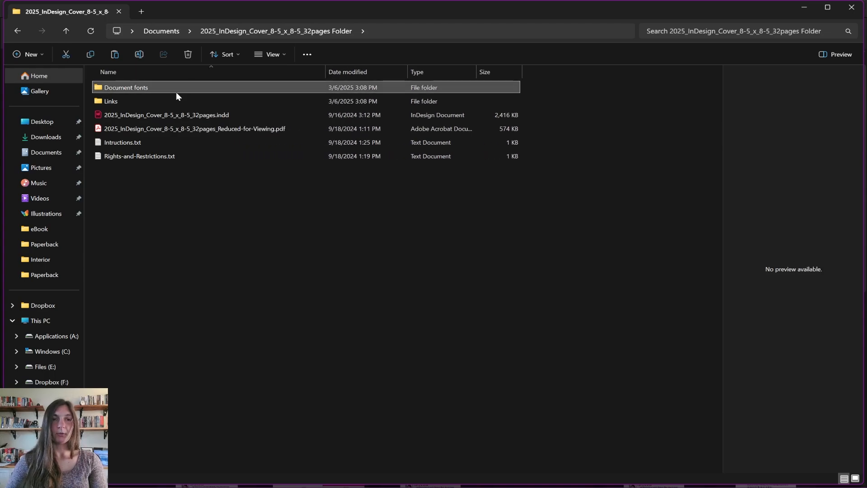
pyautogui.click(173, 104)
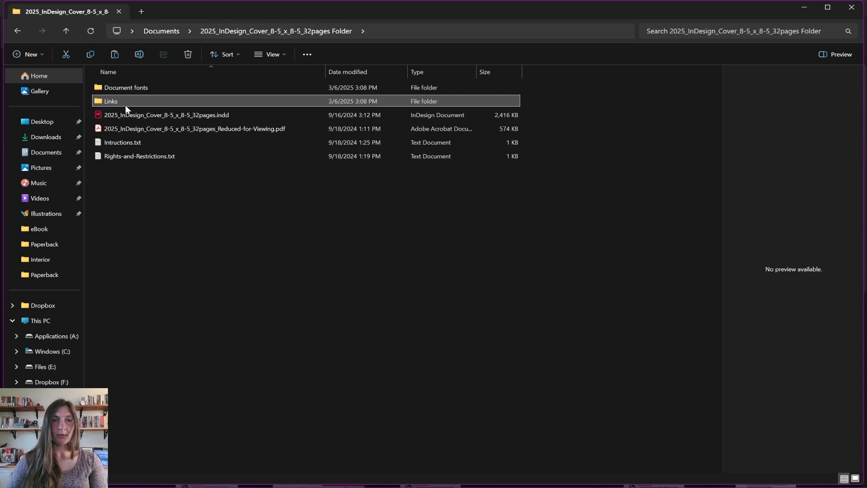
pyautogui.click(141, 117)
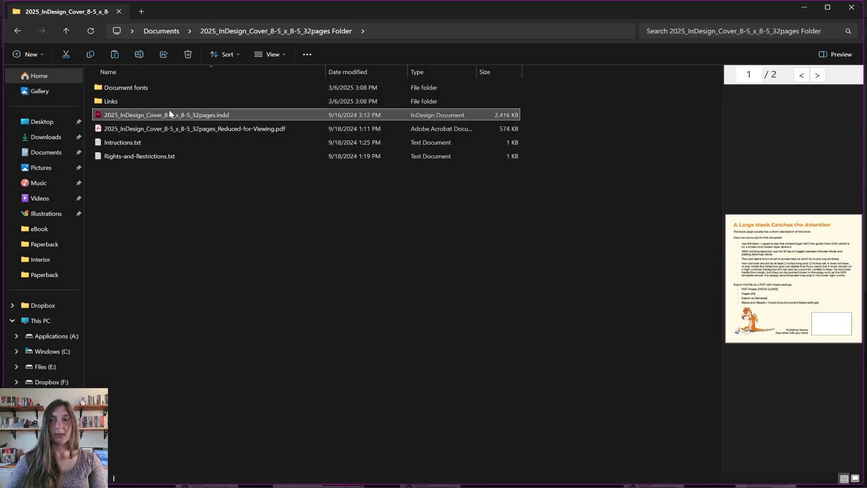
pyautogui.click(162, 130)
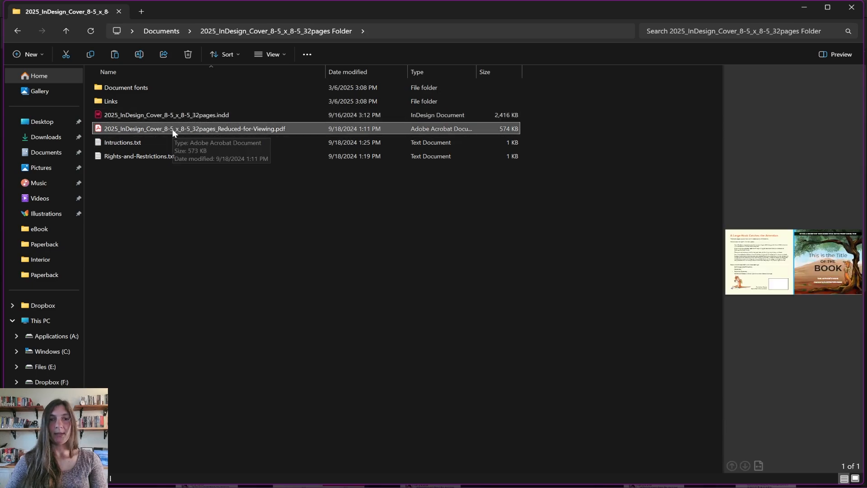
pyautogui.doubleClick(172, 129)
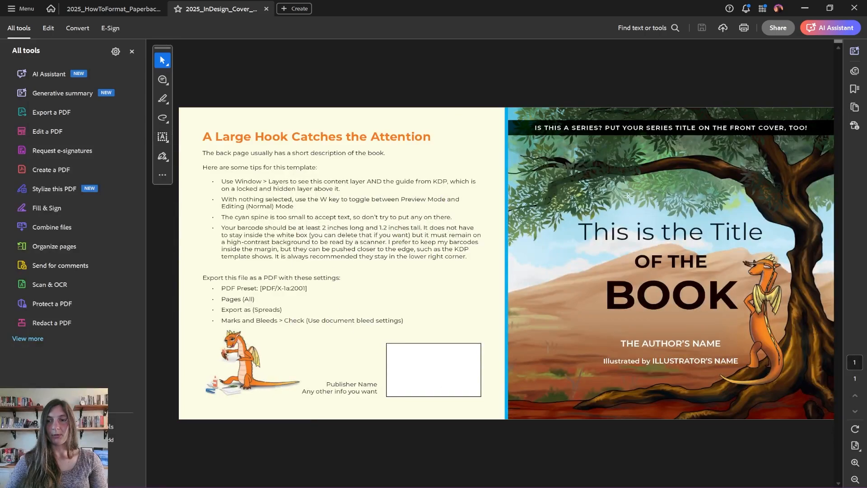
pyautogui.hotkey('alt', 'Tab')
# - Read Intructions.txt and Rights-and-Restrictions.txt, closing each text file after viewing it
pyautogui.click(161, 143)
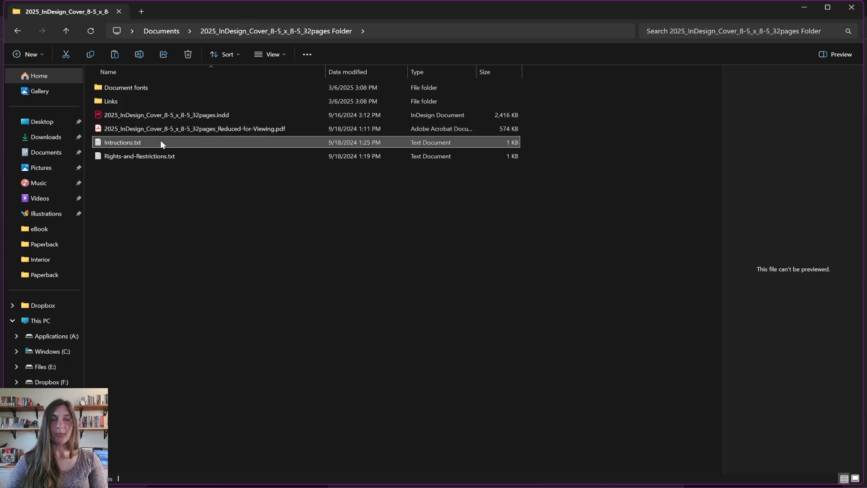
pyautogui.doubleClick(140, 143)
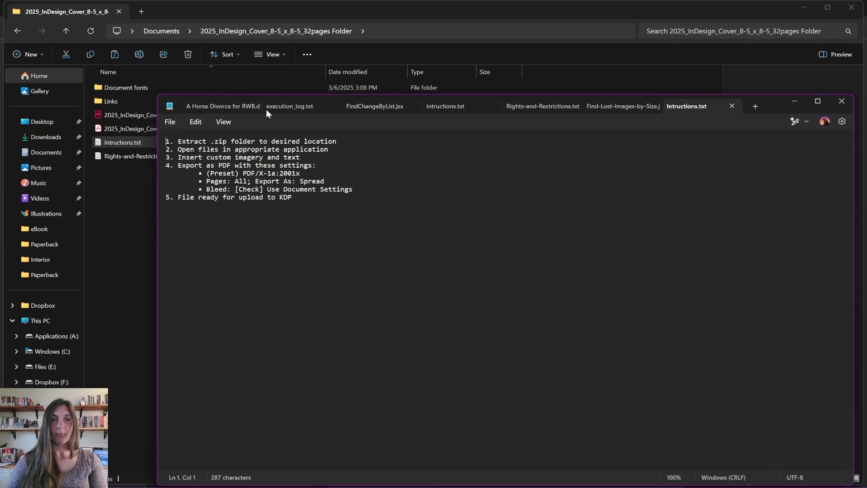
pyautogui.click(842, 101)
pyautogui.doubleClick(184, 155)
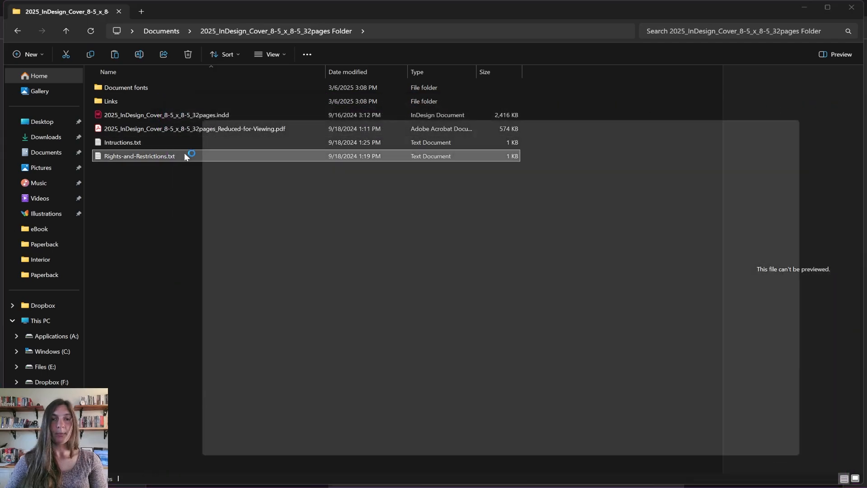
pyautogui.moveTo(768, 107); pyautogui.dragTo(641, 75)
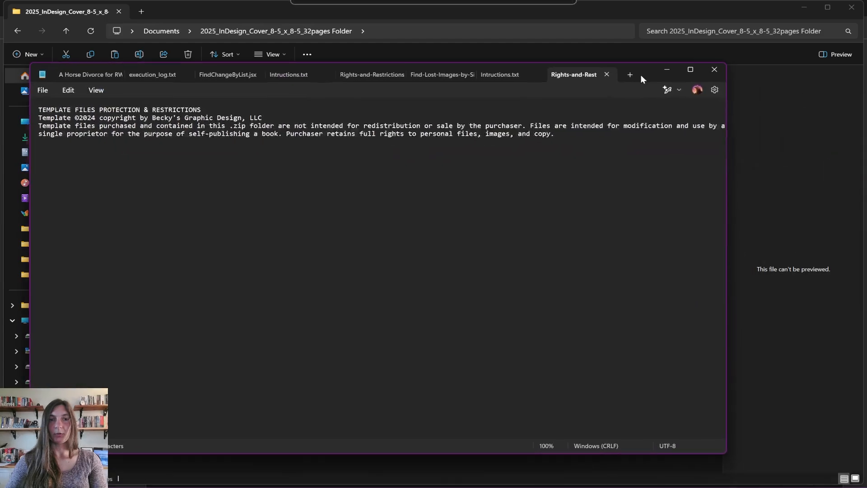
pyautogui.click(707, 69)
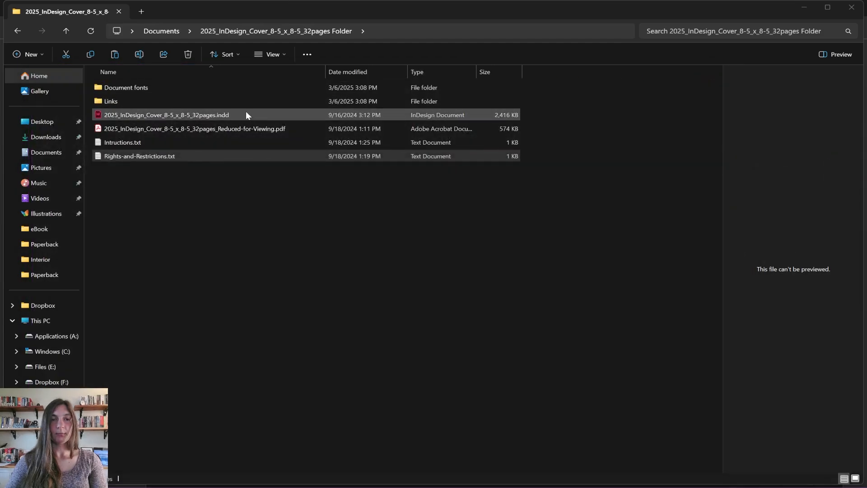
# - Duplicate 2025_InDesign_Cover_8-5_x_8-5_32pages.indd within the same folder
pyautogui.click(223, 114)
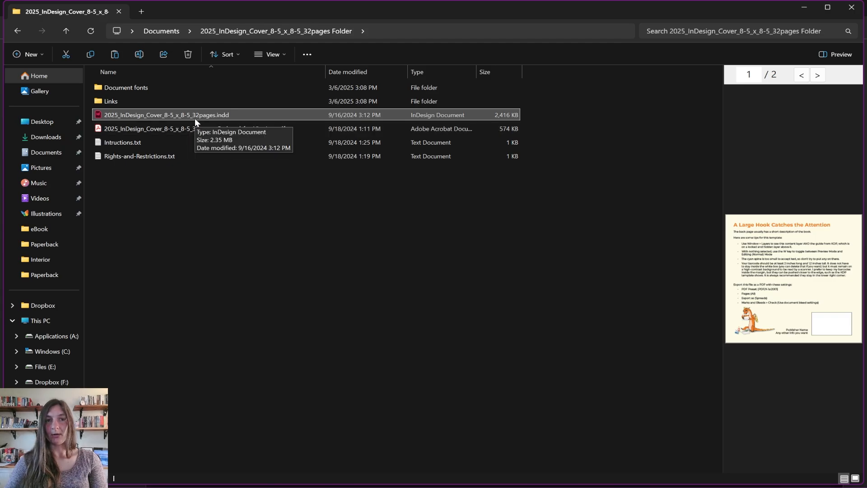
pyautogui.rightClick(256, 116)
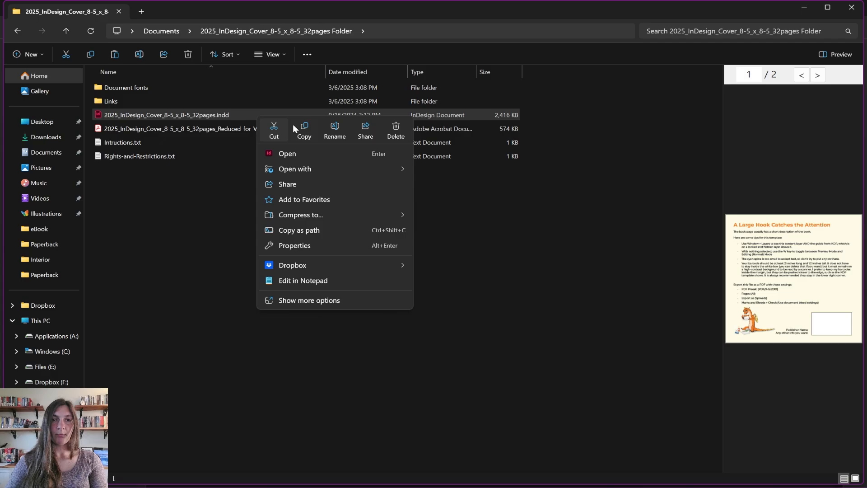
pyautogui.click(305, 133)
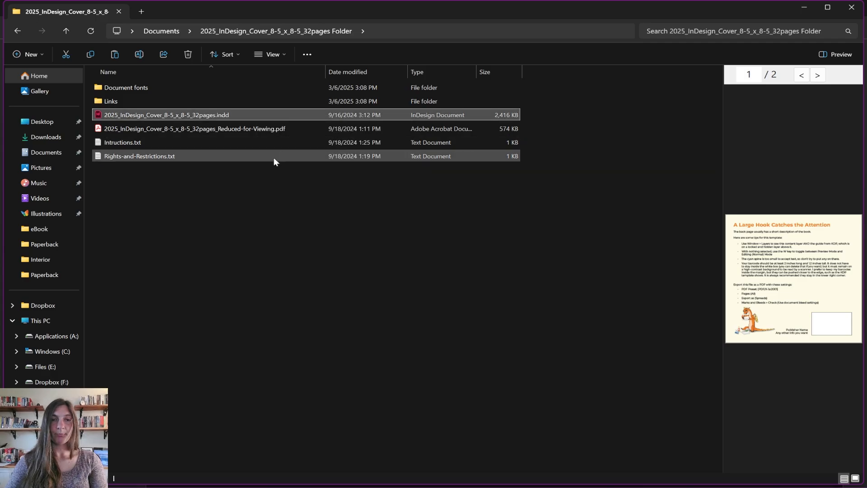
pyautogui.rightClick(227, 182)
pyautogui.click(244, 197)
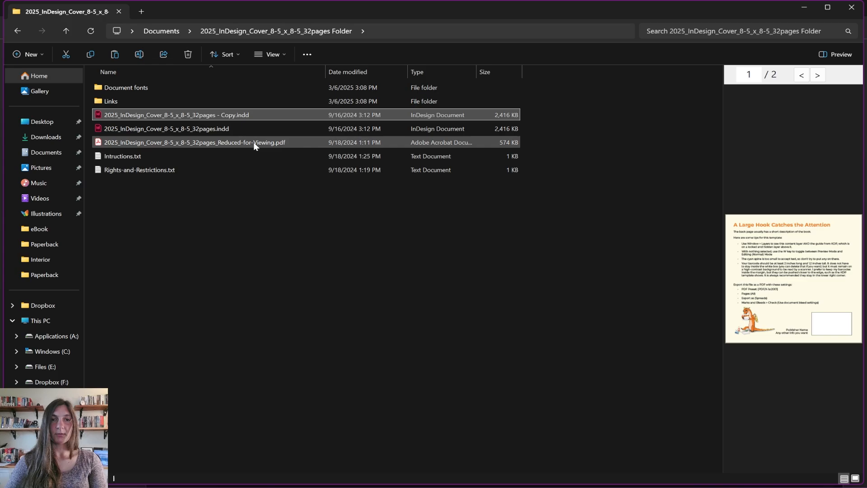
# - Rename the copied InDesign file as 2025_NameOfMyBook.indd
pyautogui.click(223, 117)
pyautogui.click(235, 116)
pyautogui.moveTo(235, 116); pyautogui.dragTo(123, 117)
pyautogui.write('NameOfMyBook')
pyautogui.press('Return')
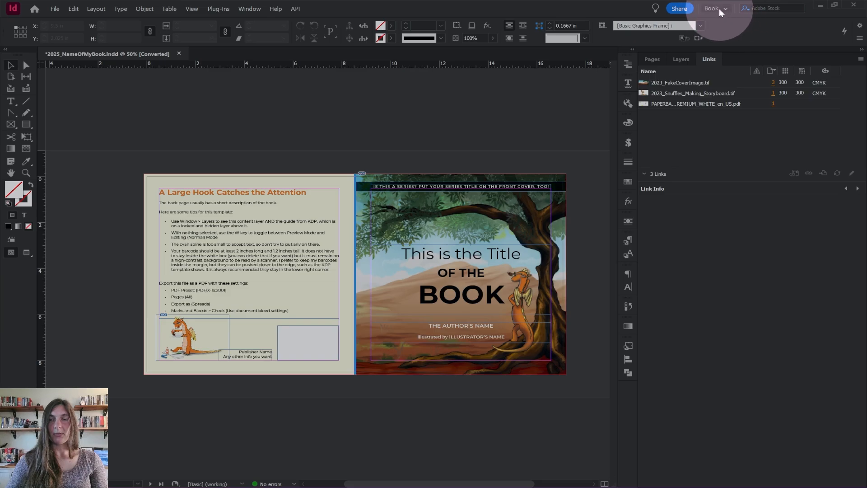
# - In InDesign, apply the Book workspace while 2025_NameOfMyBook.indd is open
pyautogui.click(720, 9)
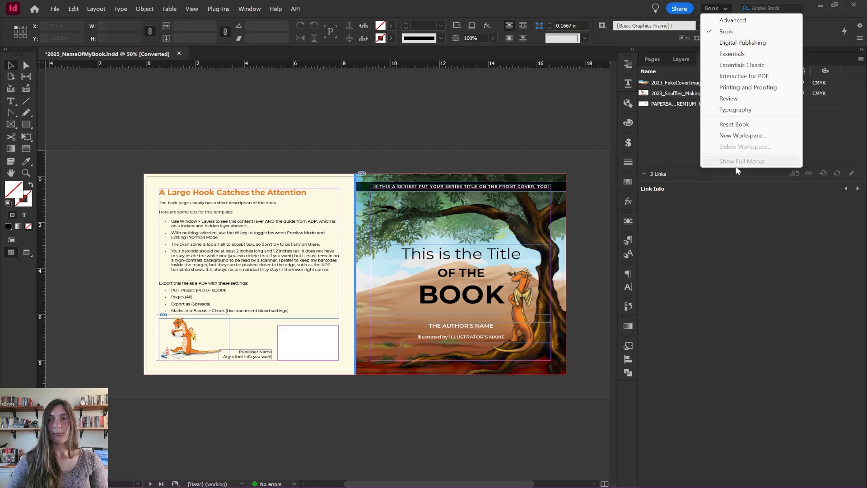
pyautogui.click(727, 31)
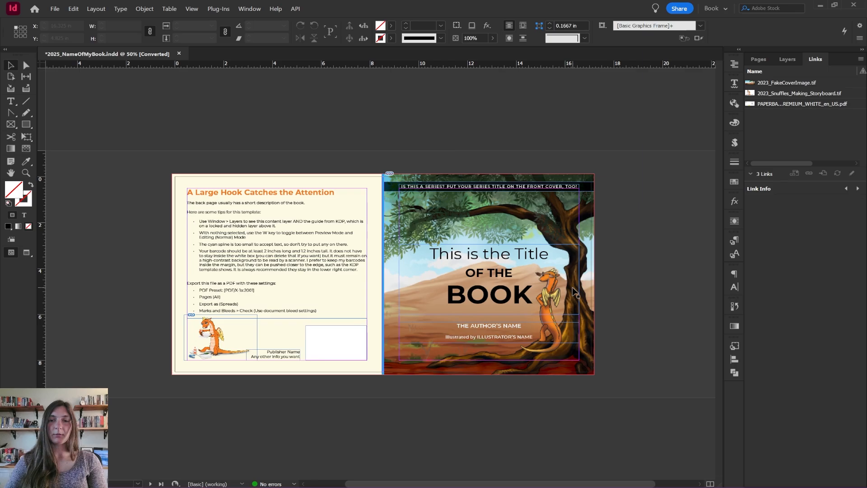
# - Change the typeface of the entire three-line front-cover title to a slab serif font
pyautogui.scroll(3, 524, 281)
pyautogui.doubleClick(503, 223)
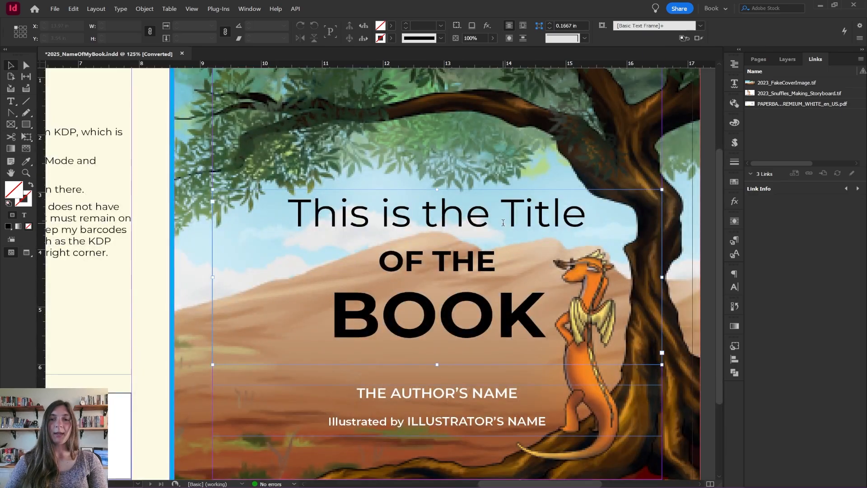
pyautogui.tripleClick(503, 222)
pyautogui.click(503, 261)
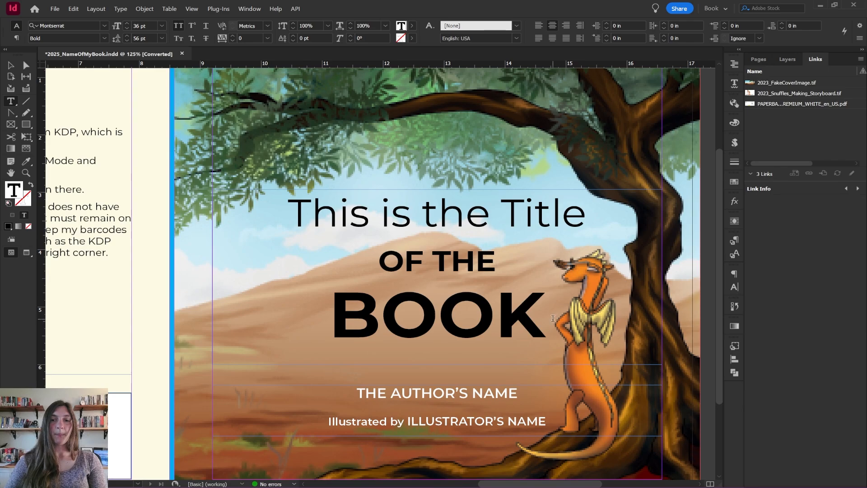
pyautogui.moveTo(553, 318); pyautogui.dragTo(284, 210)
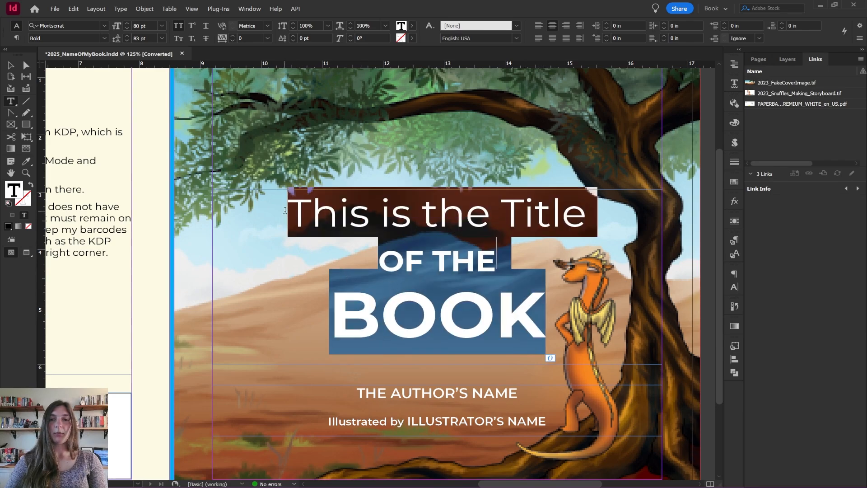
pyautogui.click(104, 26)
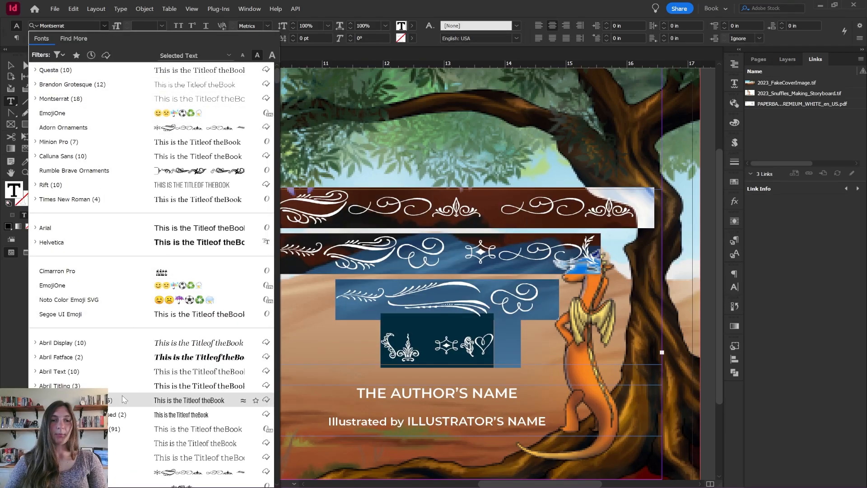
pyautogui.click(115, 371)
# - Replace the author's name placeholder on the front cover with "My Name"
pyautogui.click(519, 393)
pyautogui.scroll(-2, 519, 380)
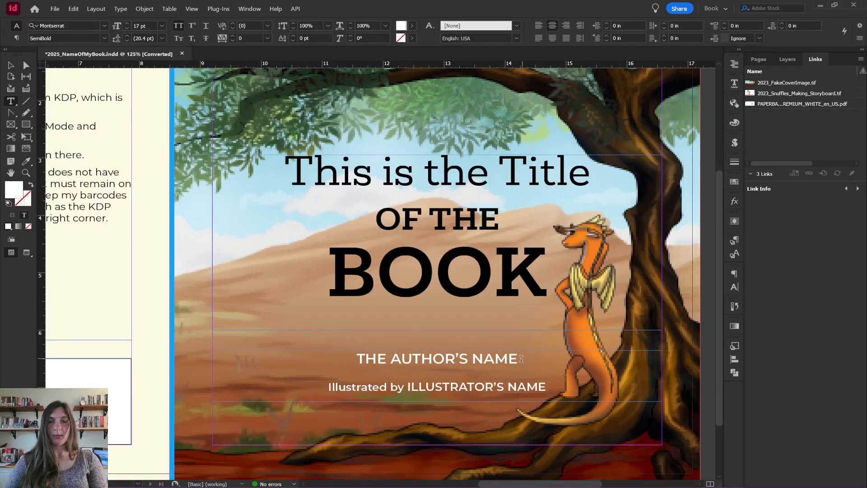
pyautogui.moveTo(521, 355); pyautogui.dragTo(354, 355)
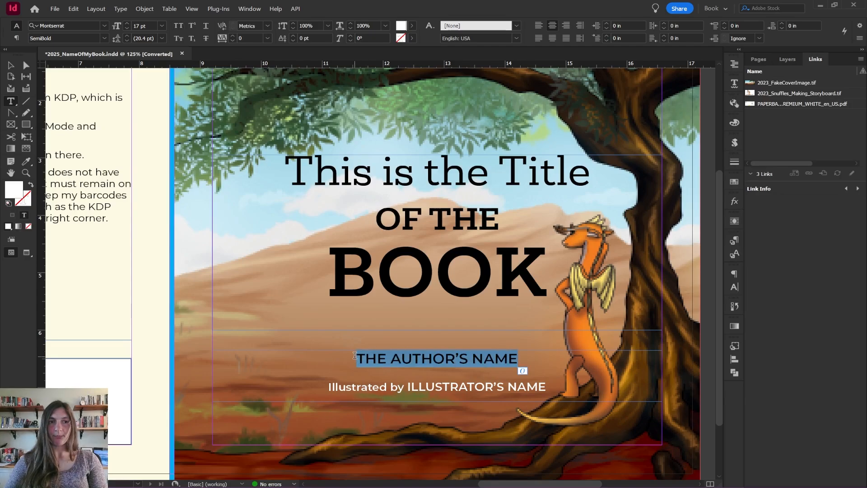
pyautogui.write('My Name')
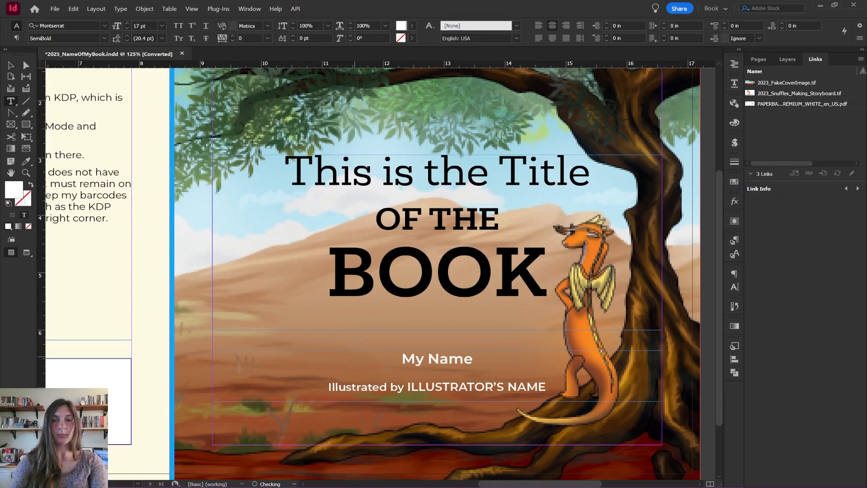
# - Replace the illustrator's name placeholder after "Illustrated by" with "MY ILLUSTRATOR" and deselect the text frame
pyautogui.moveTo(547, 387); pyautogui.dragTo(408, 391)
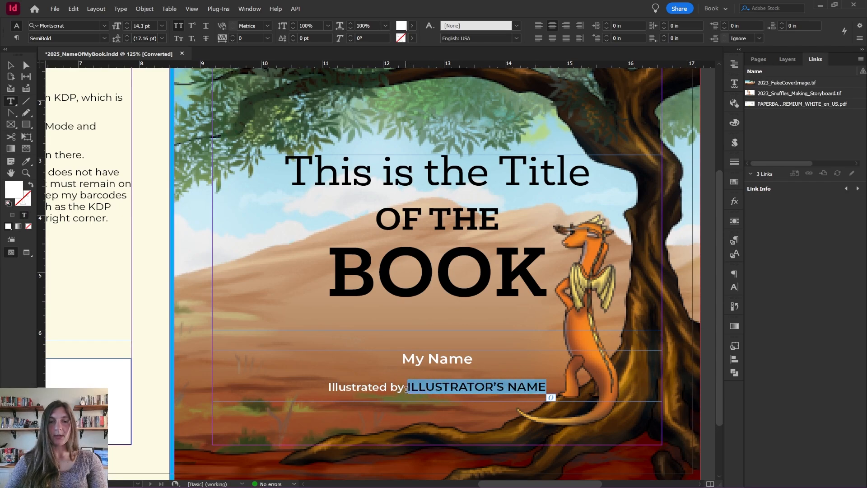
pyautogui.write('MY I')
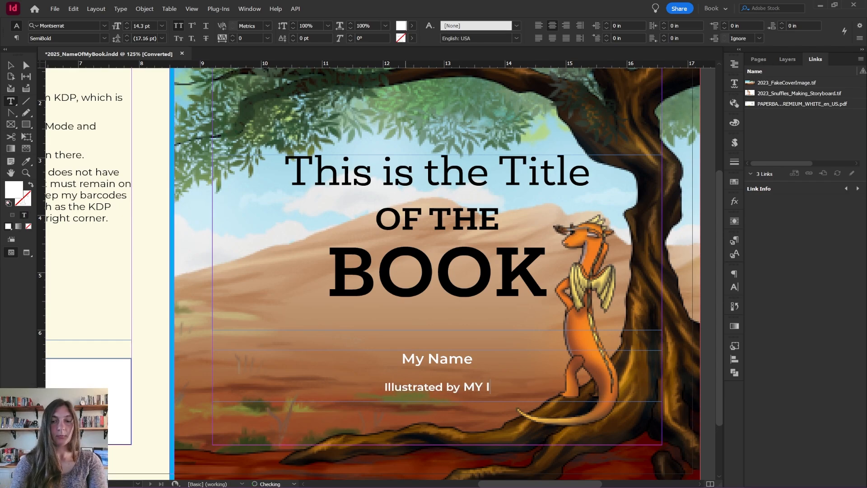
pyautogui.write('LLUSTRATOR')
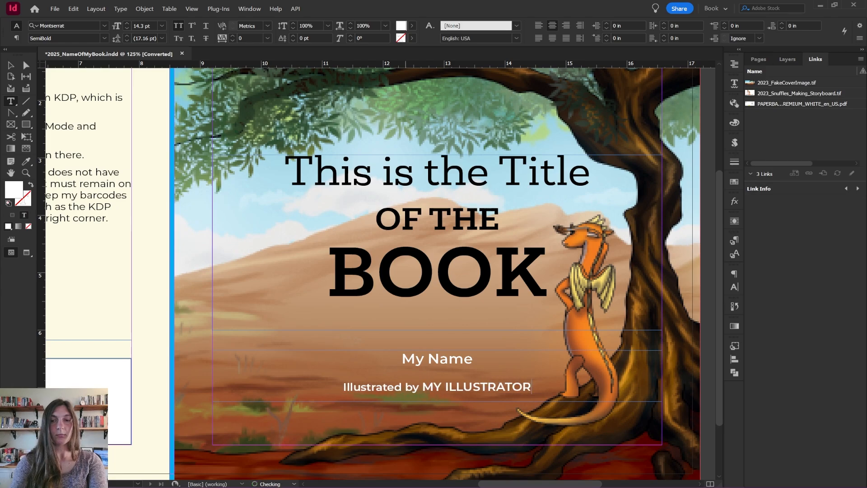
pyautogui.click(13, 66)
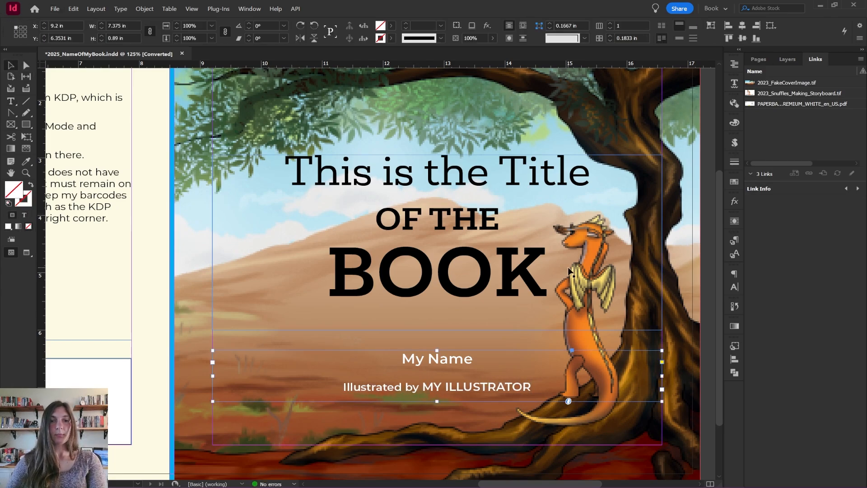
pyautogui.hotkey('ctrl', '-')
pyautogui.hotkey('ctrl', '-')
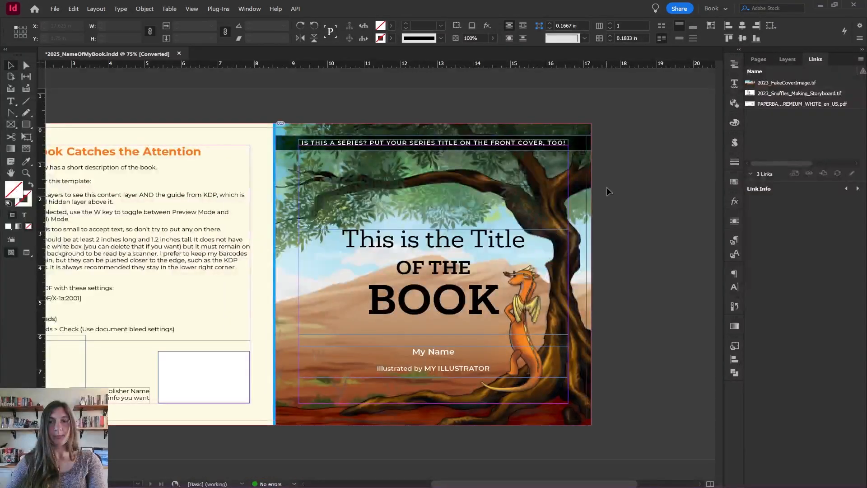
pyautogui.click(606, 187)
# - Set the document's display performance to High Quality Display
pyautogui.scroll(2, 547, 363)
pyautogui.scroll(1, 547, 364)
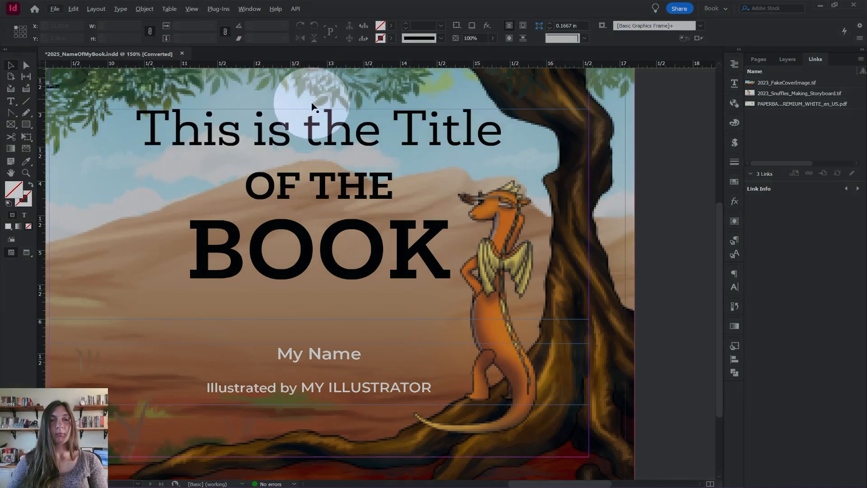
pyautogui.click(199, 10)
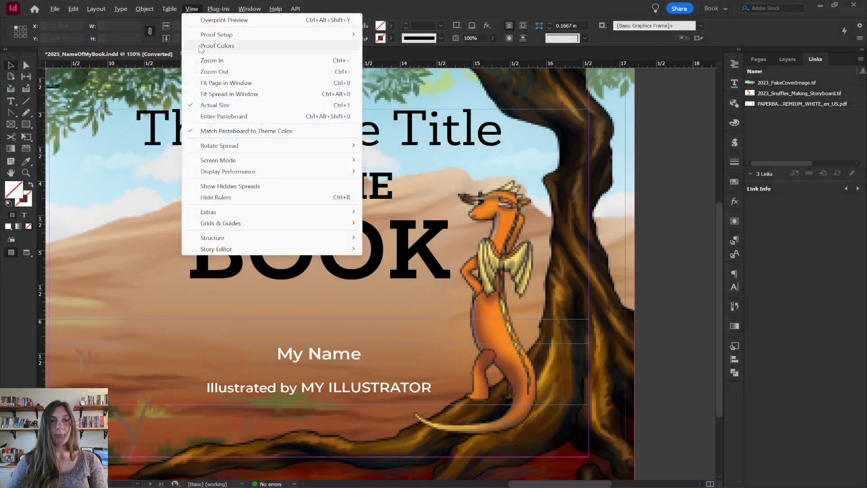
pyautogui.moveTo(236, 179)
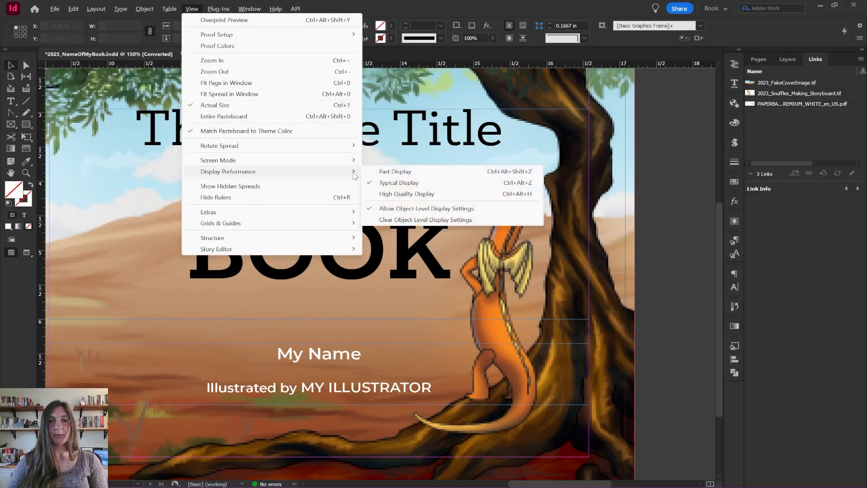
pyautogui.click(412, 194)
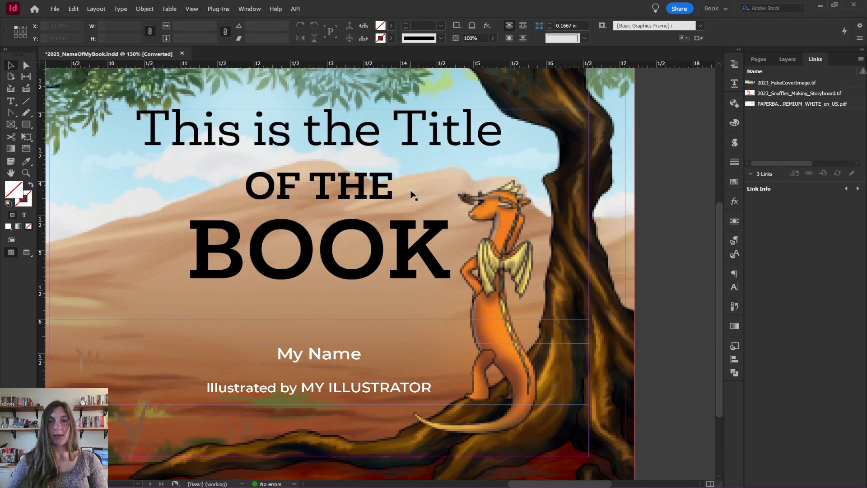
# - Relink the front-cover background image to 2023_Process_Shaded-Done_NoText_Left.tif from the Downloads folder
pyautogui.click(448, 289)
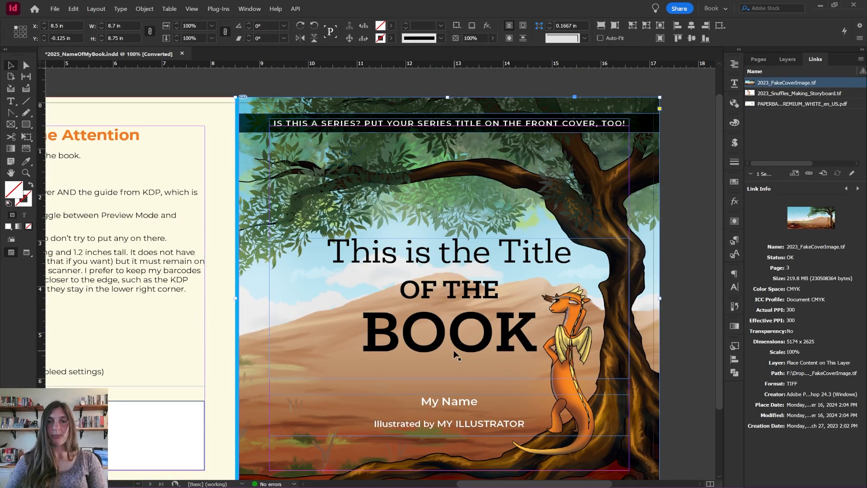
pyautogui.click(695, 146)
pyautogui.click(538, 150)
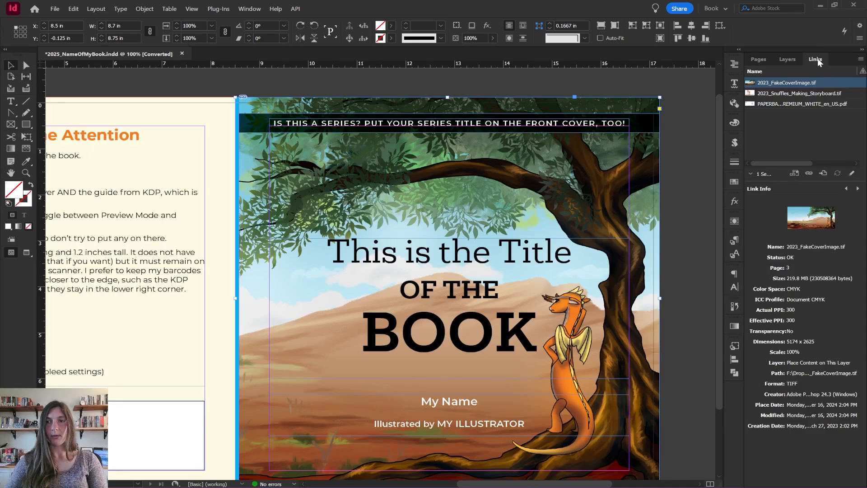
pyautogui.click(807, 176)
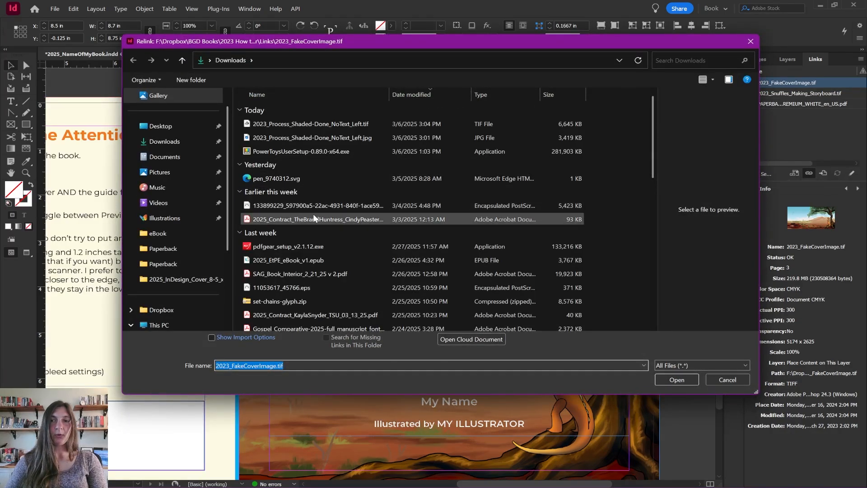
pyautogui.scroll(-3, 313, 214)
pyautogui.scroll(-4, 305, 210)
pyautogui.scroll(8, 316, 246)
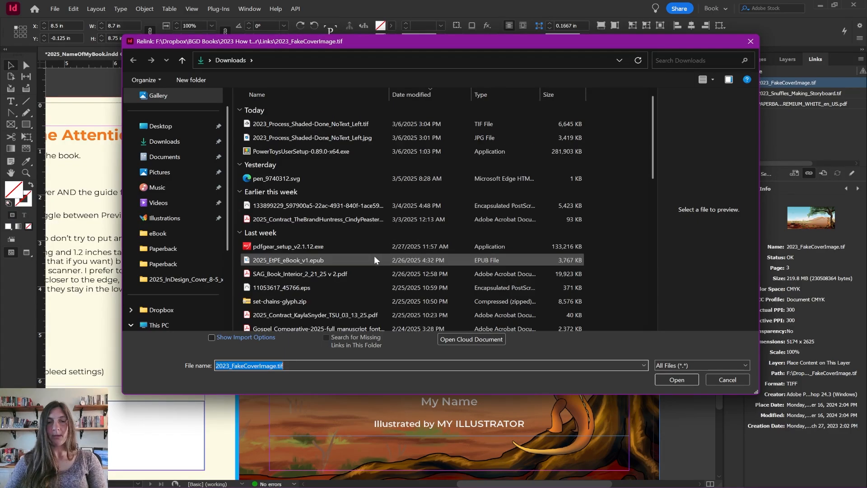
pyautogui.click(317, 124)
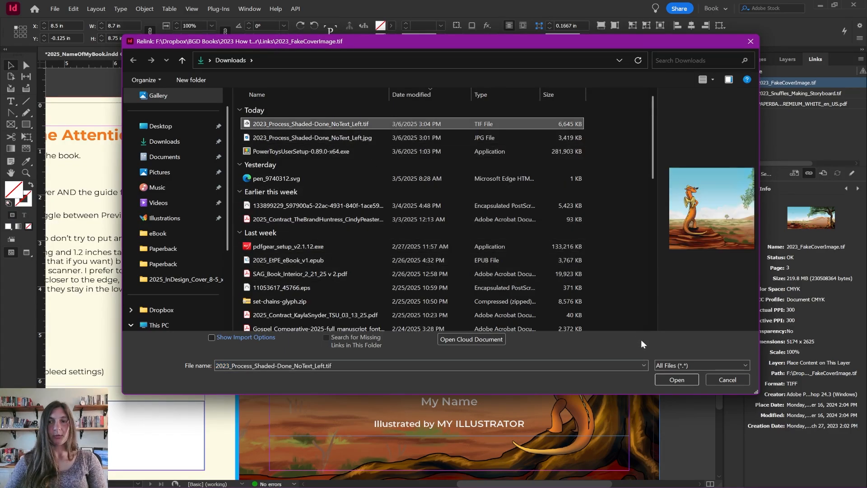
pyautogui.click(676, 379)
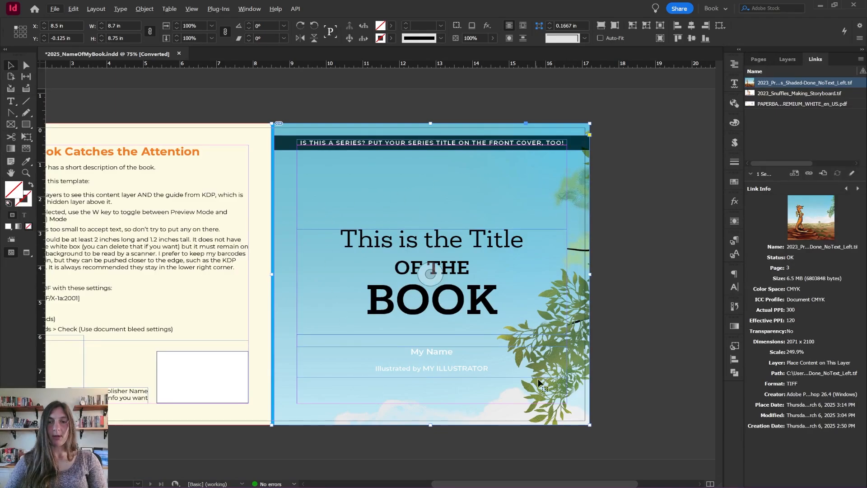
# - Fit the relinked cover image to its frame with Fill Frame Proportionally
pyautogui.rightClick(472, 179)
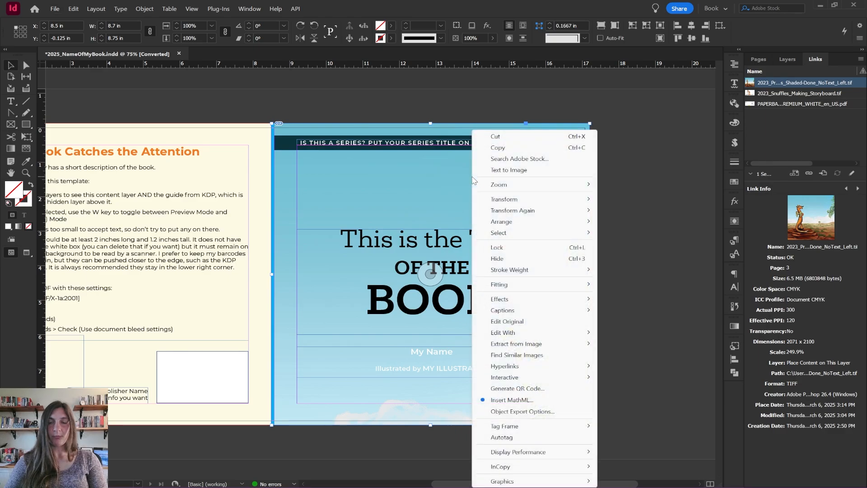
pyautogui.moveTo(527, 291)
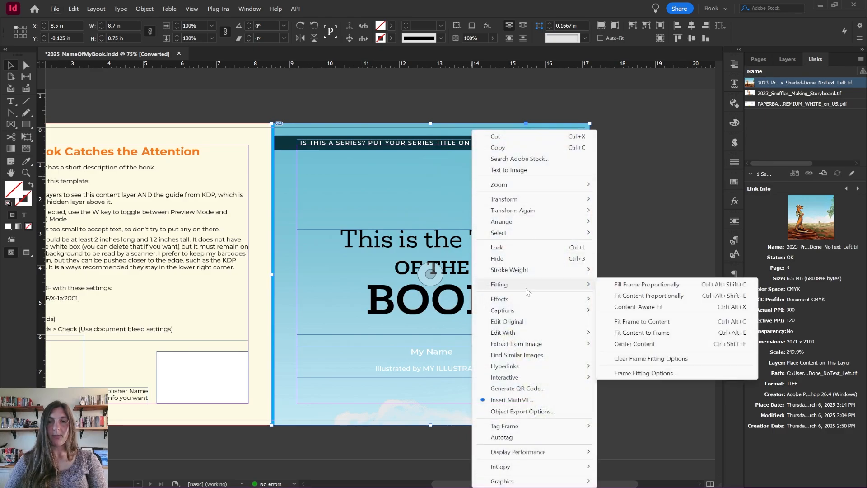
pyautogui.click(627, 285)
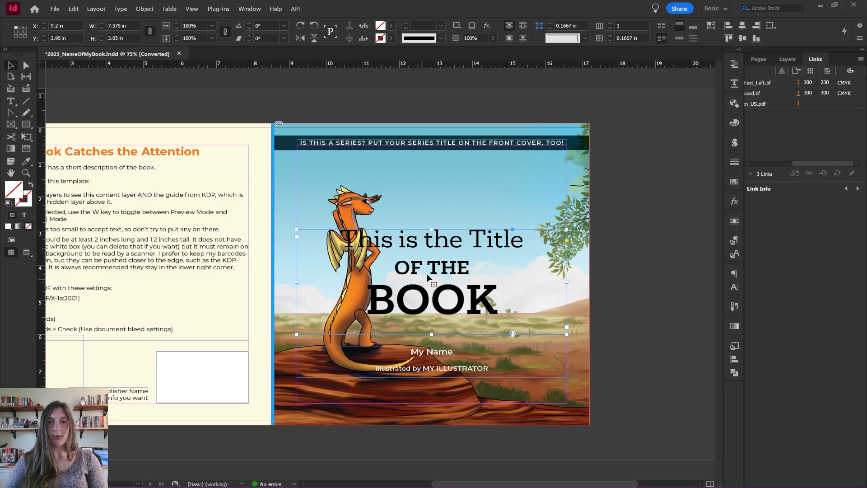
# - Move the title frame up to a Y position of about 1.15 in and right-align all three title lines
pyautogui.moveTo(408, 292); pyautogui.dragTo(411, 240)
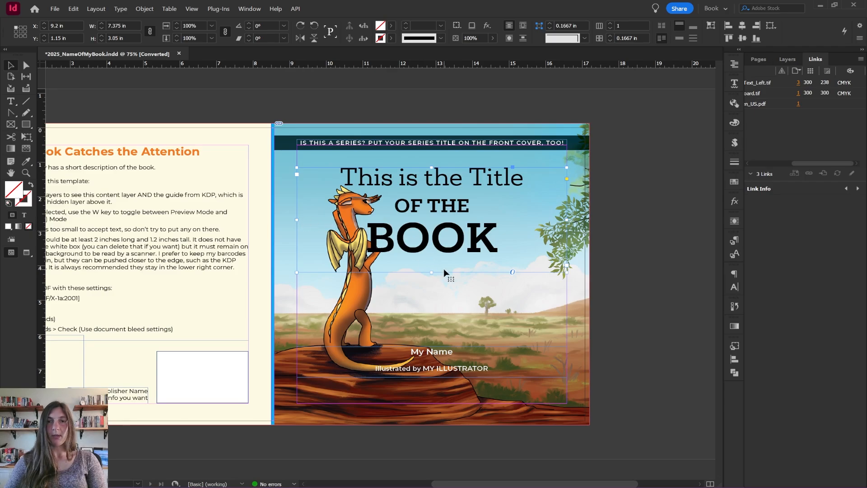
pyautogui.doubleClick(366, 186)
pyautogui.moveTo(335, 170); pyautogui.dragTo(537, 251)
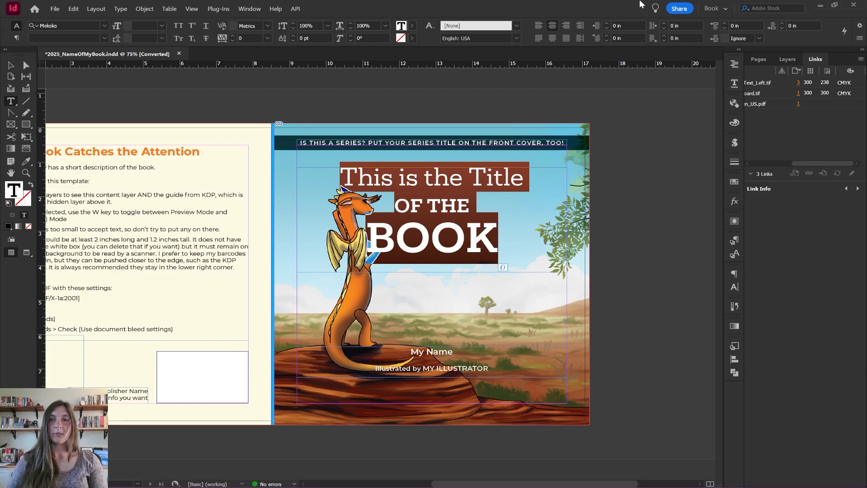
pyautogui.click(565, 27)
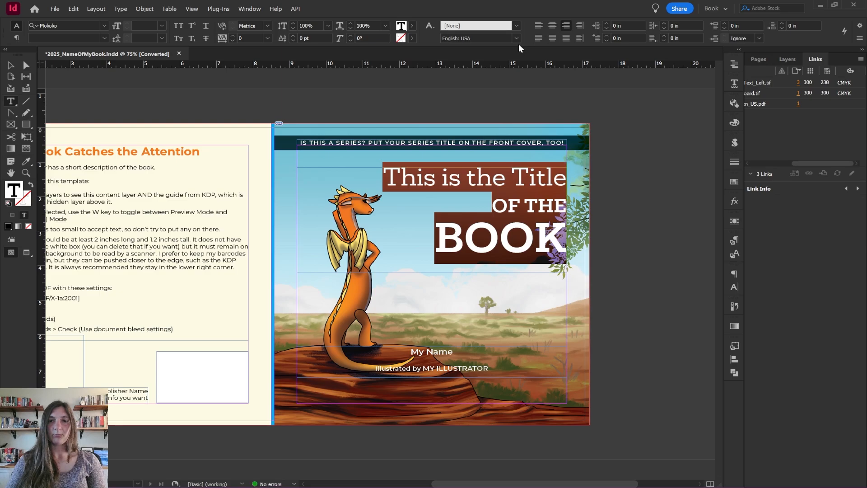
# - Narrow the title frame from its right edge to about 6.42 in wide, then deselect it
pyautogui.click(10, 66)
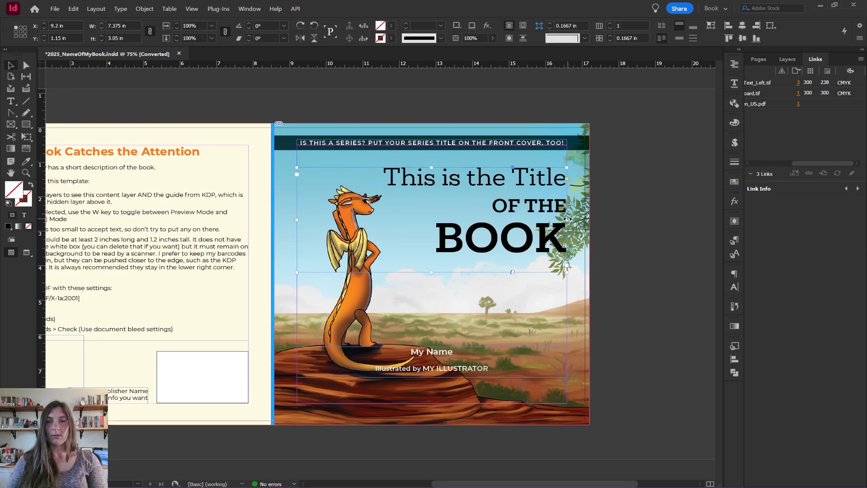
pyautogui.moveTo(568, 219); pyautogui.dragTo(532, 219)
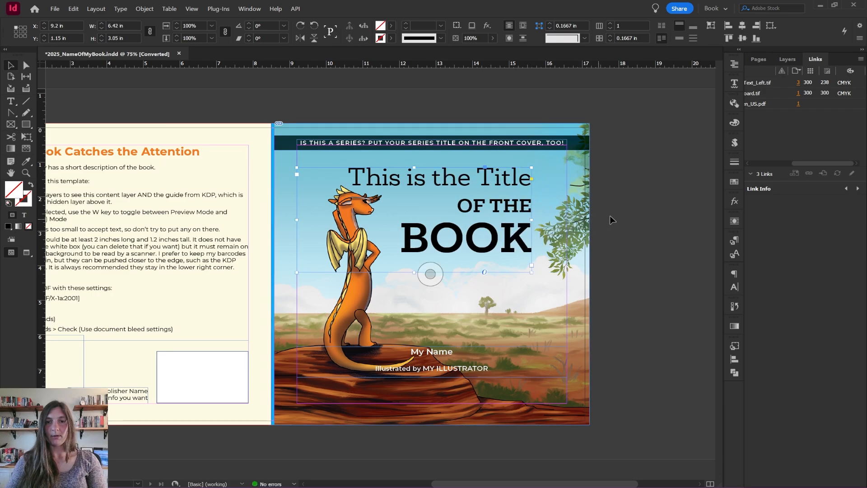
pyautogui.click(625, 212)
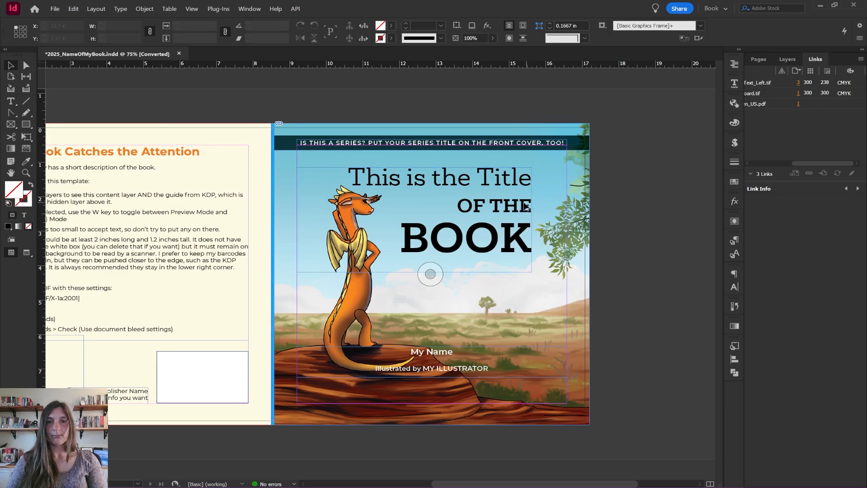
# - Set the font size of the title's "OF THE" line to 60 pt
pyautogui.click(488, 206)
pyautogui.doubleClick(464, 207)
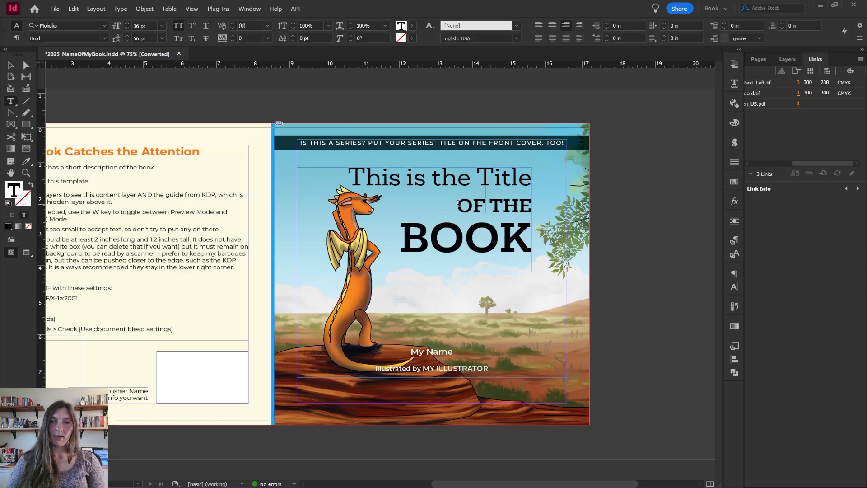
pyautogui.click(458, 204)
pyautogui.moveTo(459, 203); pyautogui.dragTo(551, 212)
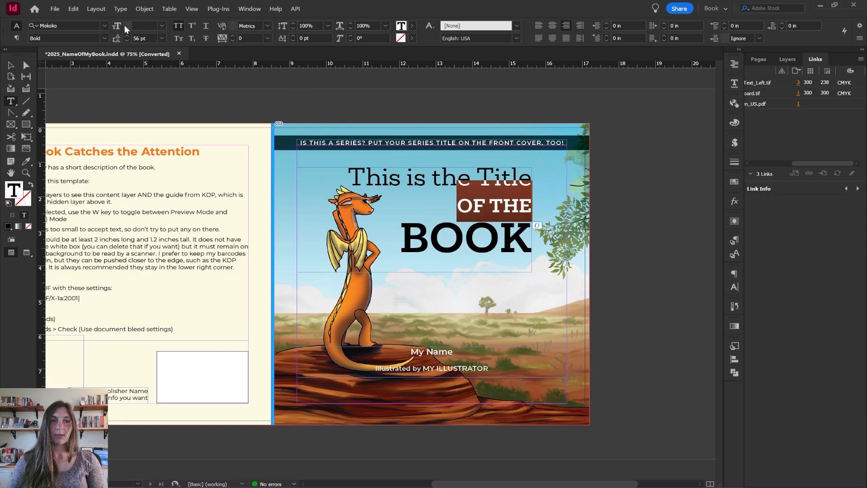
pyautogui.click(160, 25)
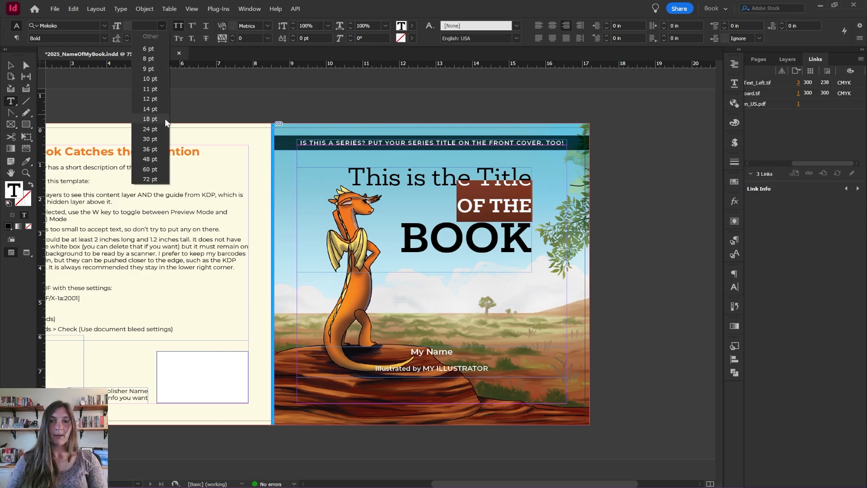
pyautogui.click(150, 149)
pyautogui.click(163, 26)
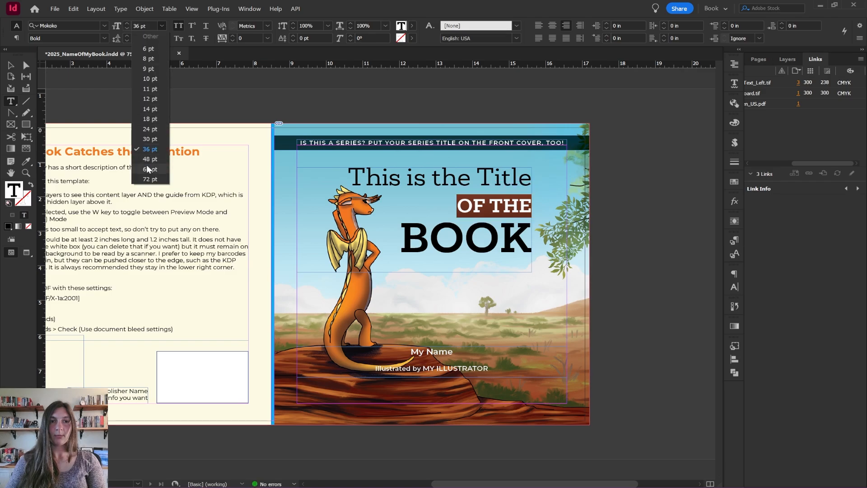
pyautogui.click(147, 166)
pyautogui.click(411, 193)
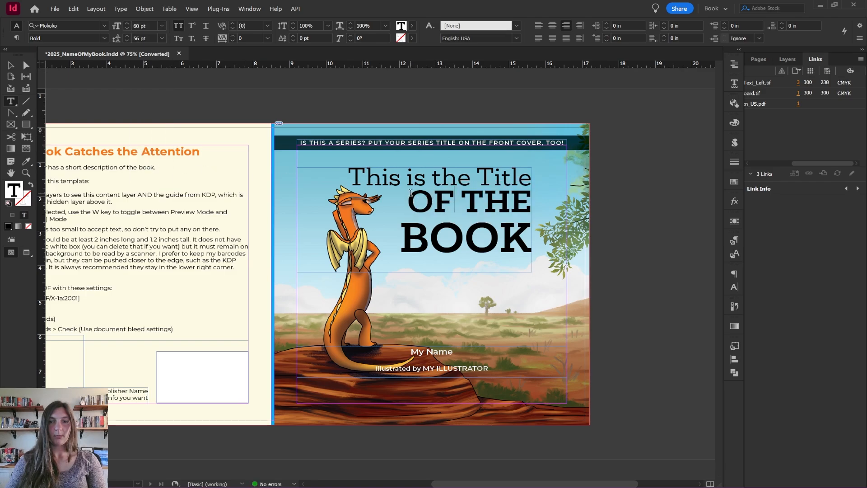
# - Try leading values of 48, 60 and 72 pt on the title's first two lines
pyautogui.moveTo(409, 195); pyautogui.dragTo(577, 201)
pyautogui.click(516, 196)
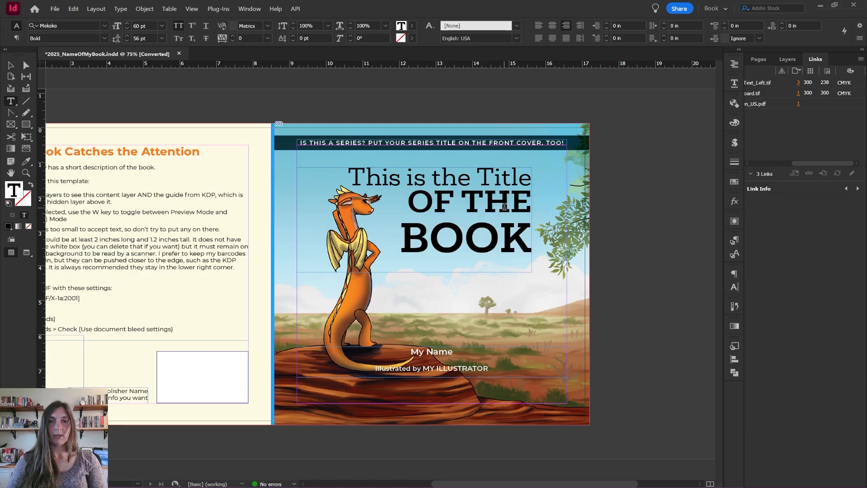
pyautogui.moveTo(350, 170); pyautogui.dragTo(548, 195)
pyautogui.click(462, 195)
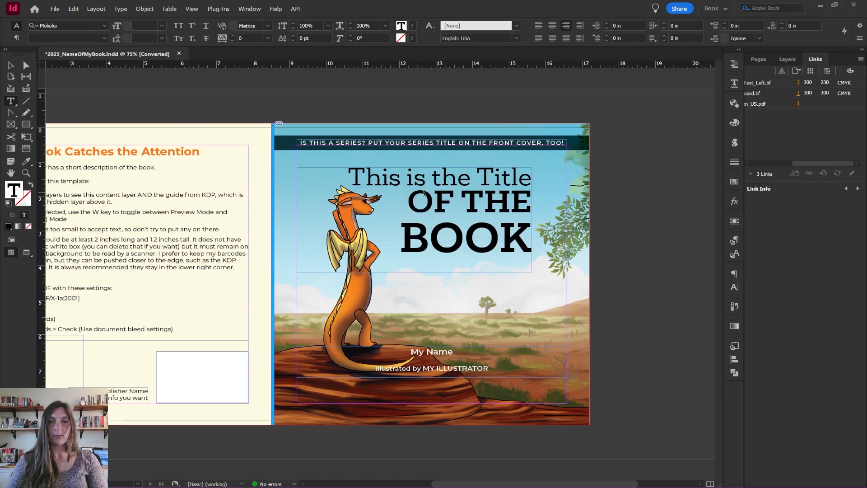
pyautogui.click(400, 197)
pyautogui.moveTo(350, 172); pyautogui.dragTo(548, 195)
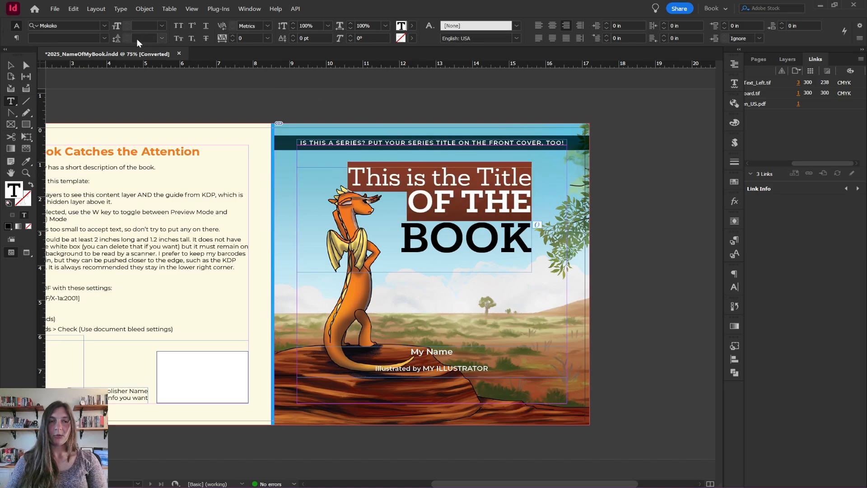
pyautogui.click(161, 39)
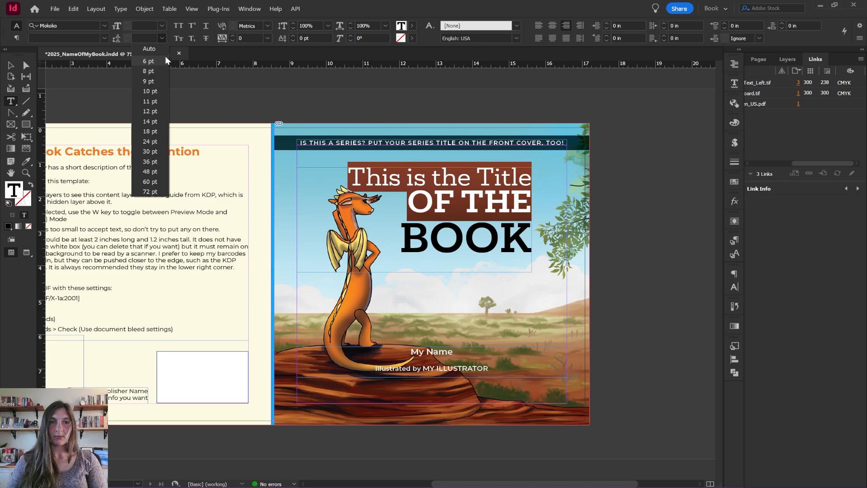
pyautogui.click(154, 173)
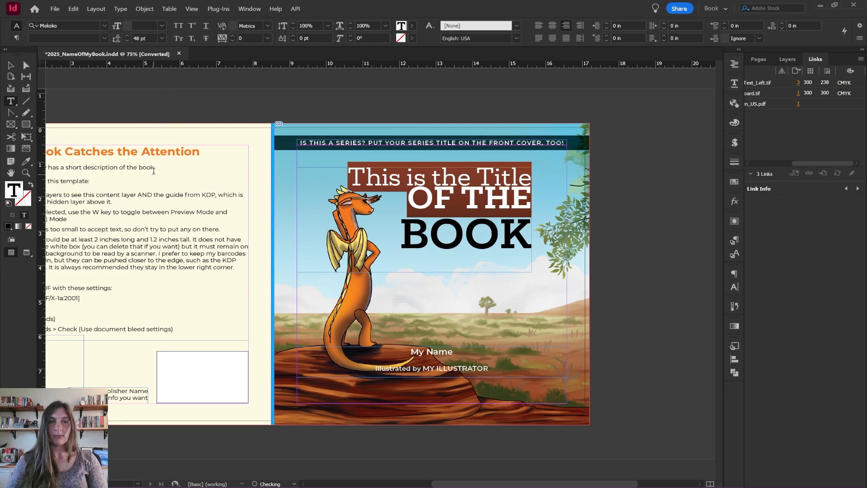
pyautogui.click(161, 38)
pyautogui.click(153, 182)
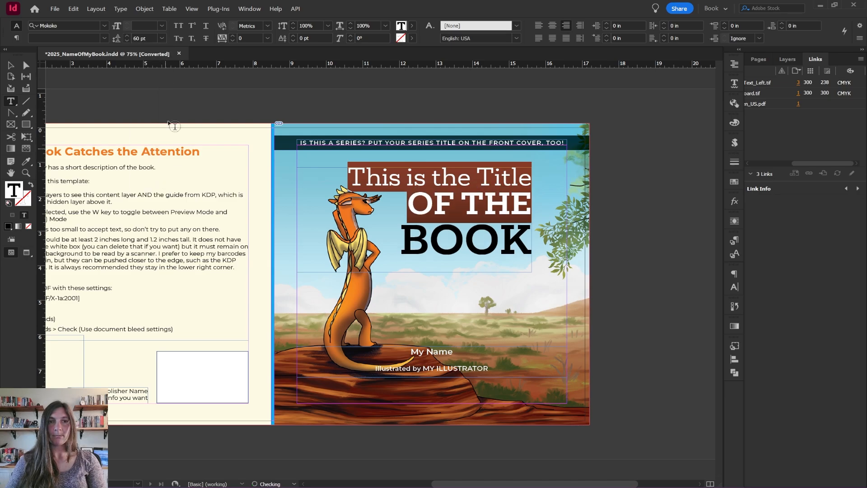
pyautogui.click(161, 38)
pyautogui.click(154, 191)
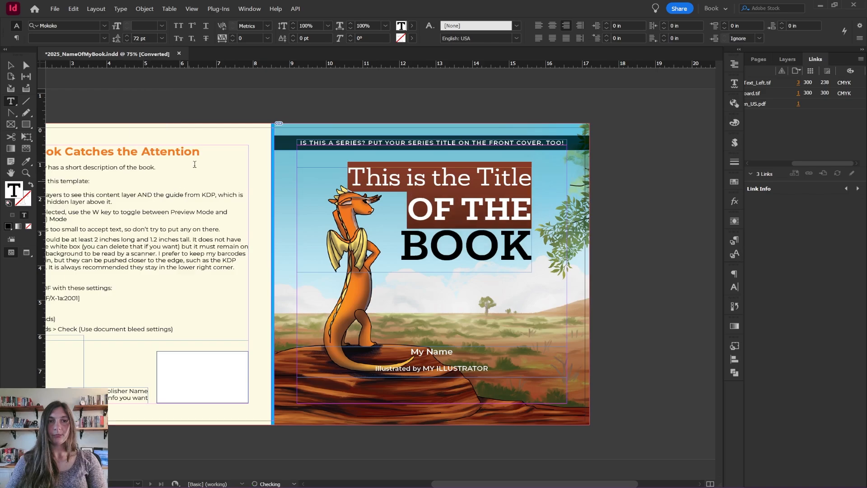
# - Set the leading of the title's first two lines to 80 pt
pyautogui.click(165, 39)
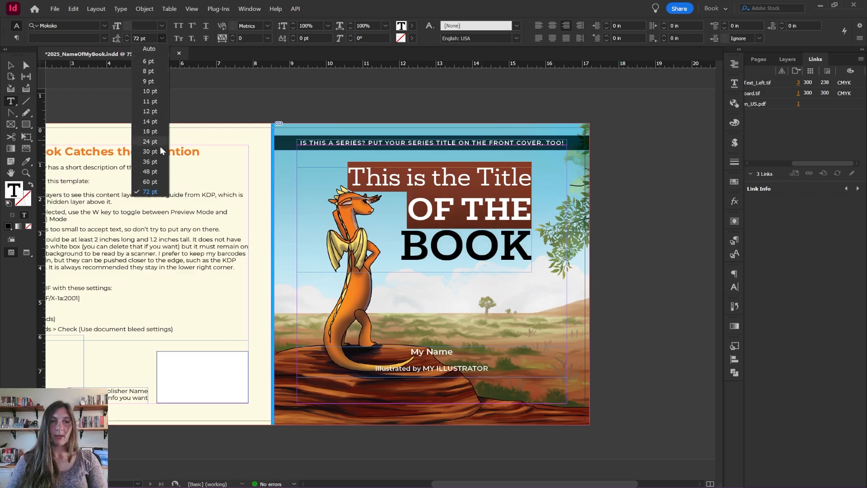
pyautogui.click(149, 37)
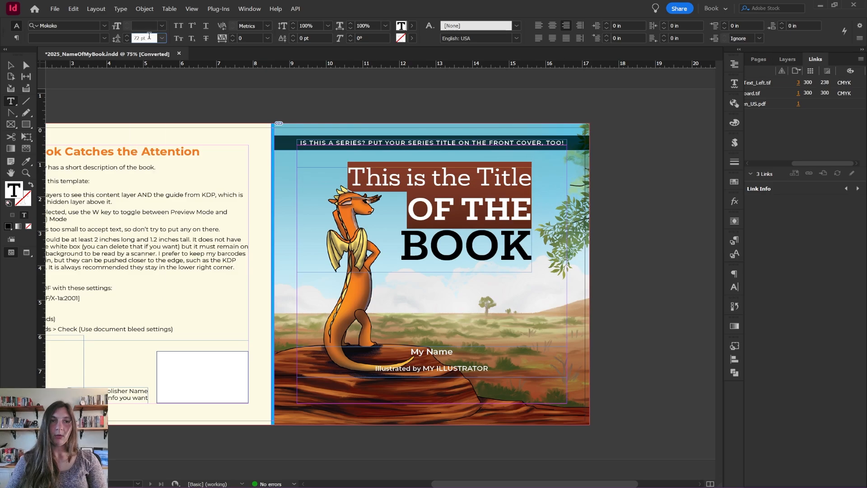
pyautogui.moveTo(150, 35); pyautogui.dragTo(125, 37)
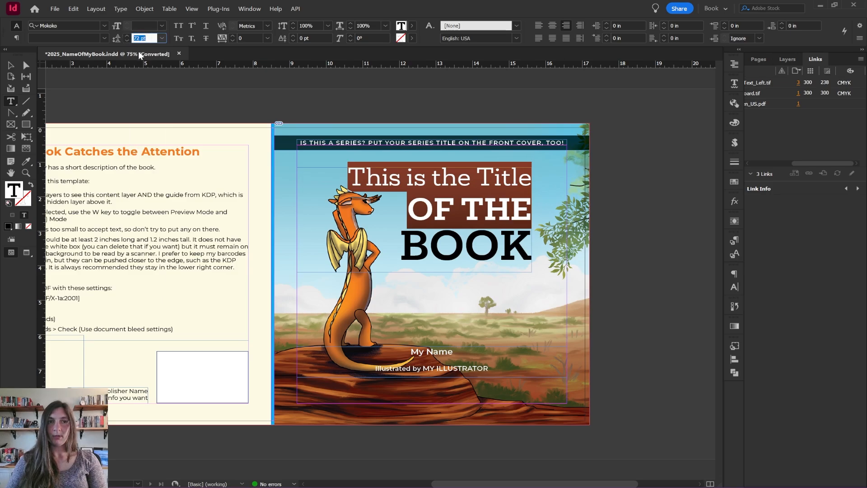
pyautogui.write('80')
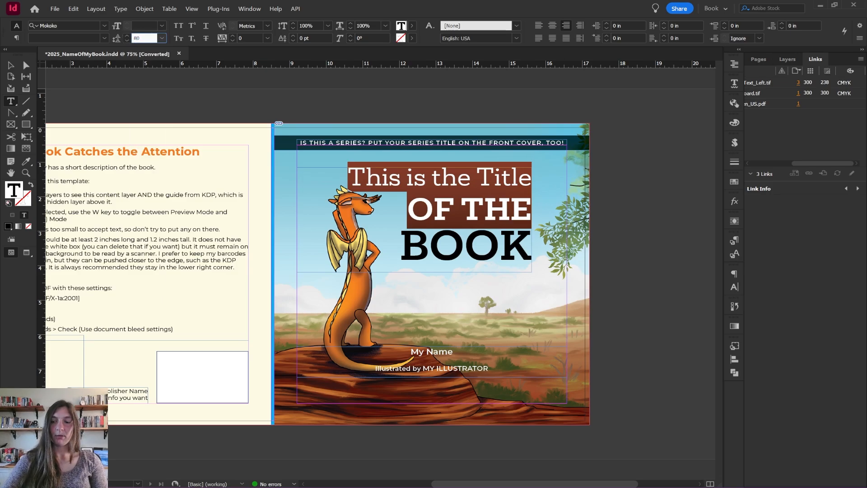
pyautogui.press('Return')
pyautogui.click(486, 208)
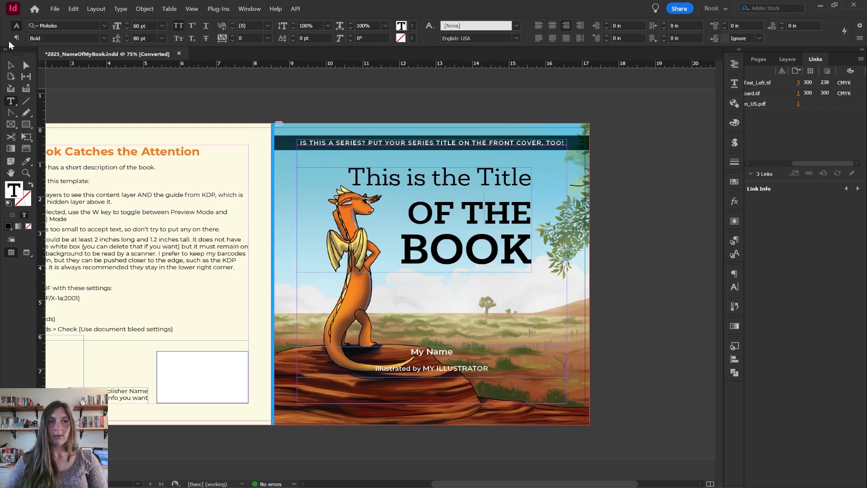
# - Narrow the author and illustrator frame from its left edge to about 3.44 in wide and move it up to a Y position of about 5.95 in
pyautogui.click(11, 65)
pyautogui.click(426, 374)
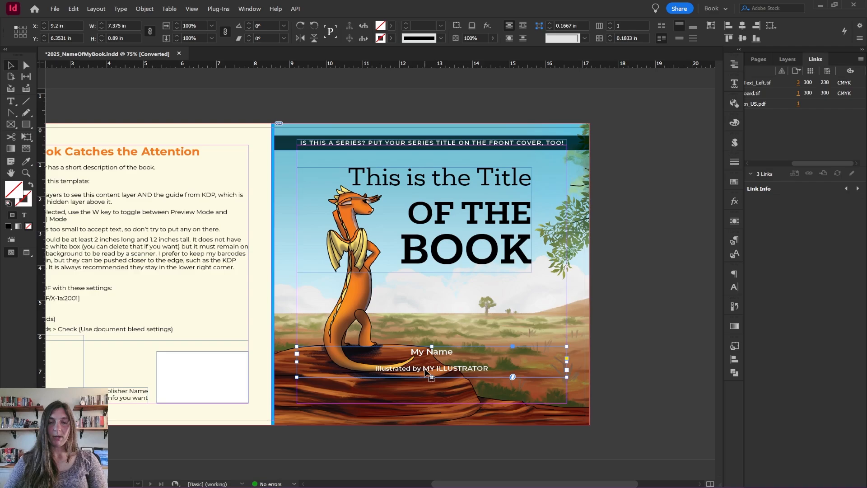
pyautogui.moveTo(297, 361); pyautogui.dragTo(441, 360)
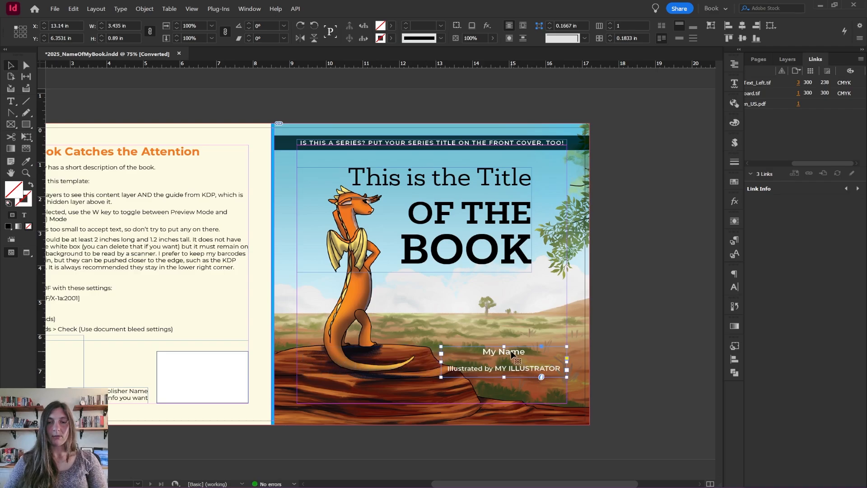
pyautogui.moveTo(513, 354); pyautogui.dragTo(512, 340)
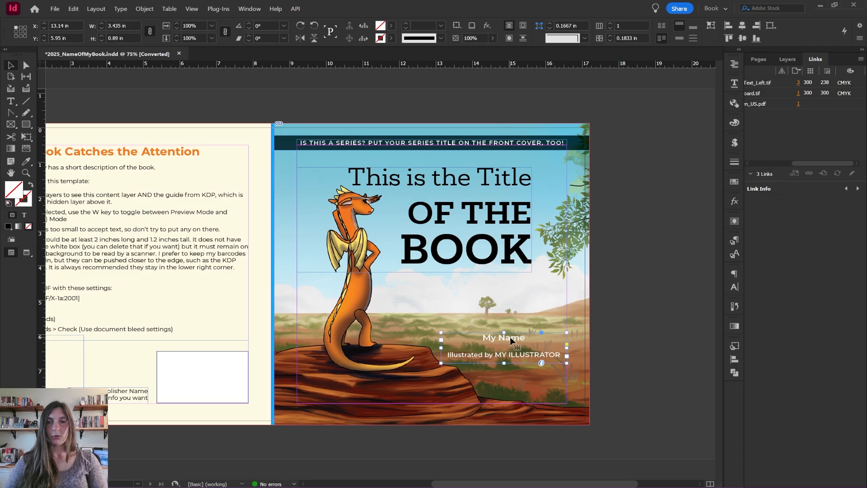
# - Right-align both the author and illustrator lines within their frame
pyautogui.doubleClick(508, 338)
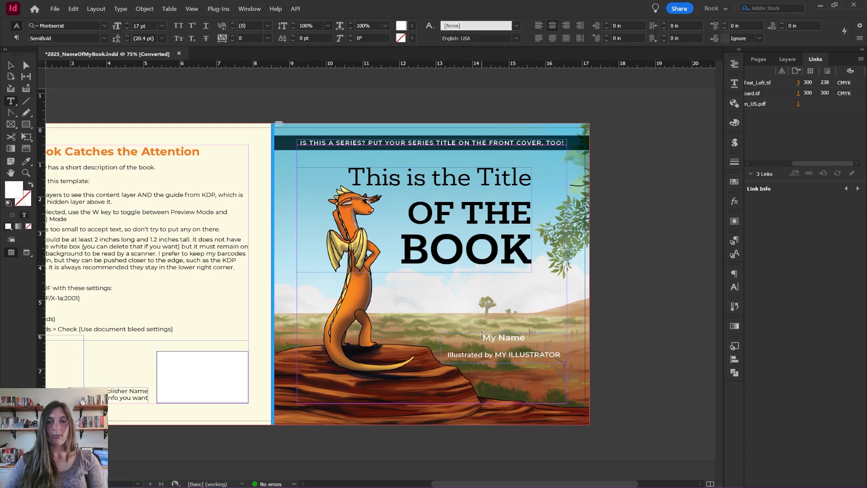
pyautogui.moveTo(480, 337); pyautogui.dragTo(601, 361)
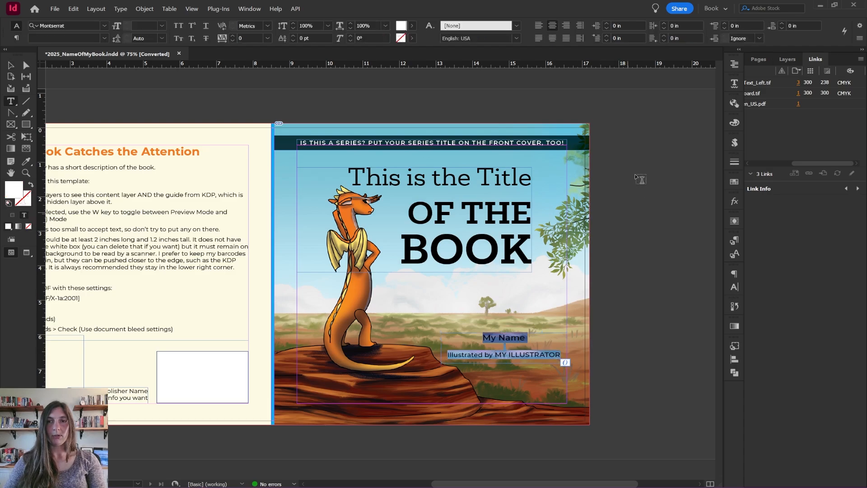
pyautogui.click(566, 25)
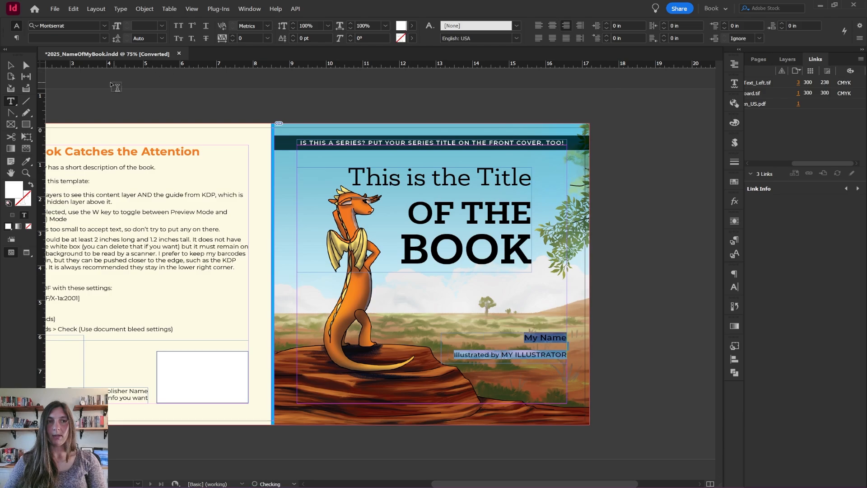
pyautogui.press('Escape')
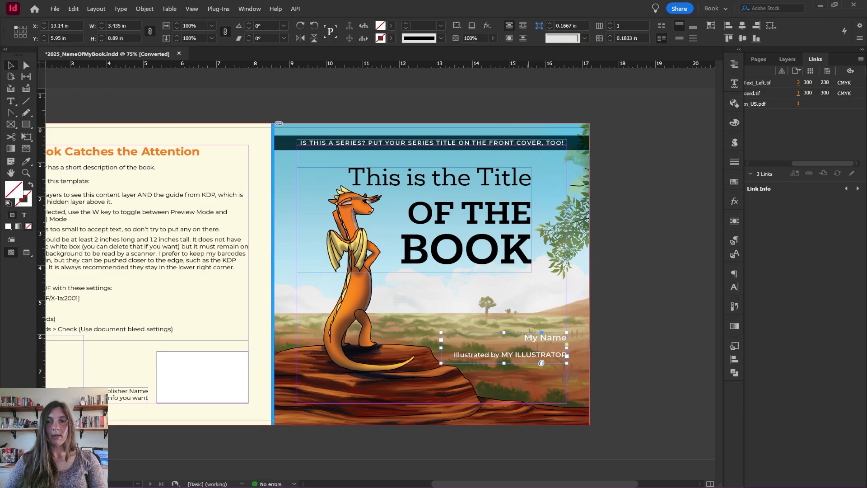
# - Increase the font size of the "My Name" line to slightly above 25 pt and shift the names frame up a little
pyautogui.doubleClick(513, 337)
pyautogui.tripleClick(514, 336)
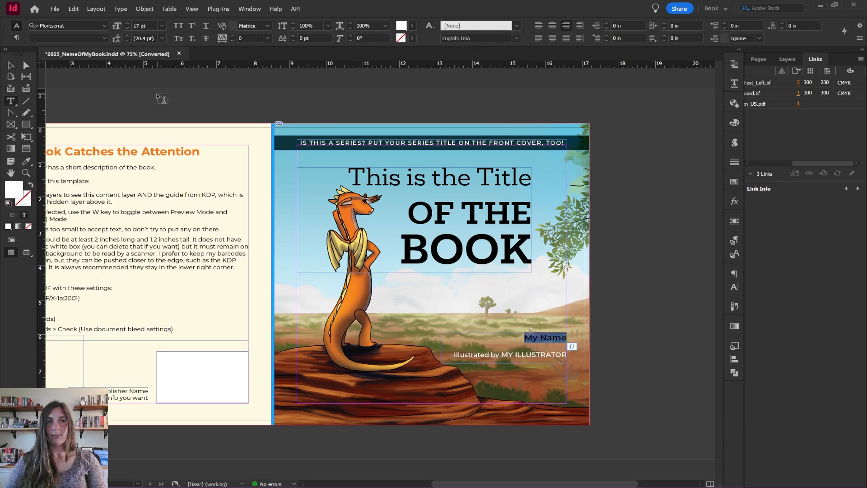
pyautogui.click(124, 21)
pyautogui.click(124, 22)
pyautogui.click(124, 21)
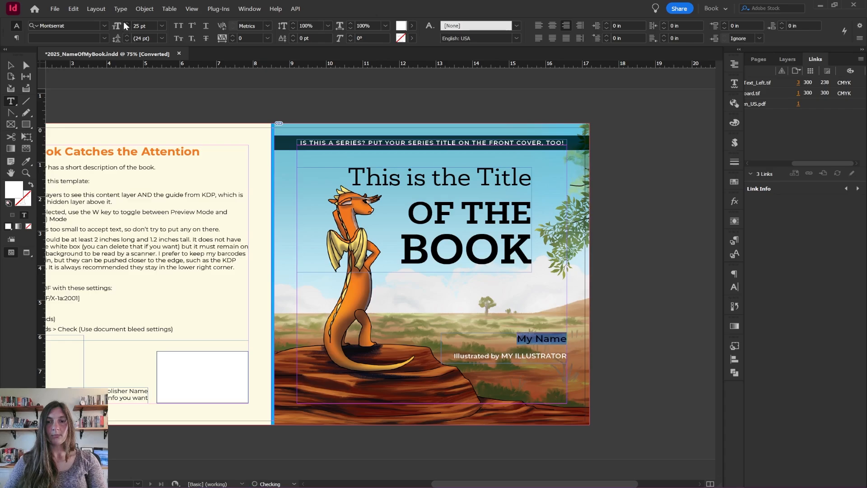
pyautogui.click(124, 22)
pyautogui.click(124, 22)
pyautogui.click(12, 66)
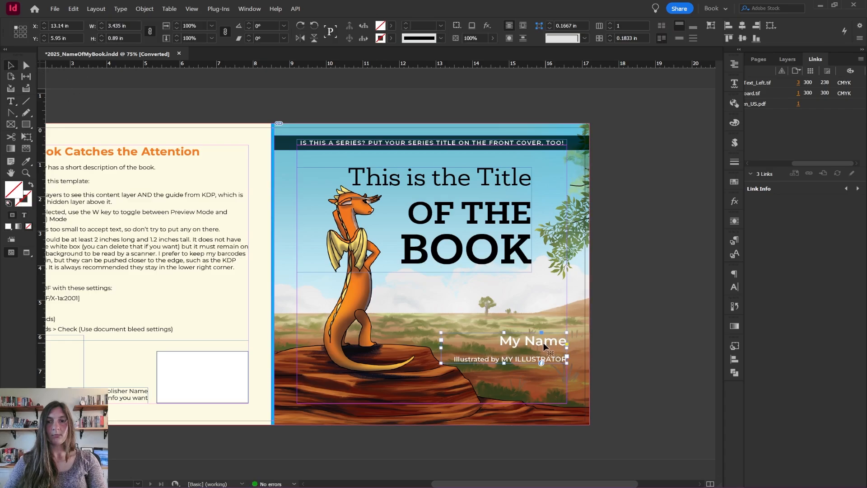
pyautogui.moveTo(545, 346); pyautogui.dragTo(544, 336)
pyautogui.click(614, 328)
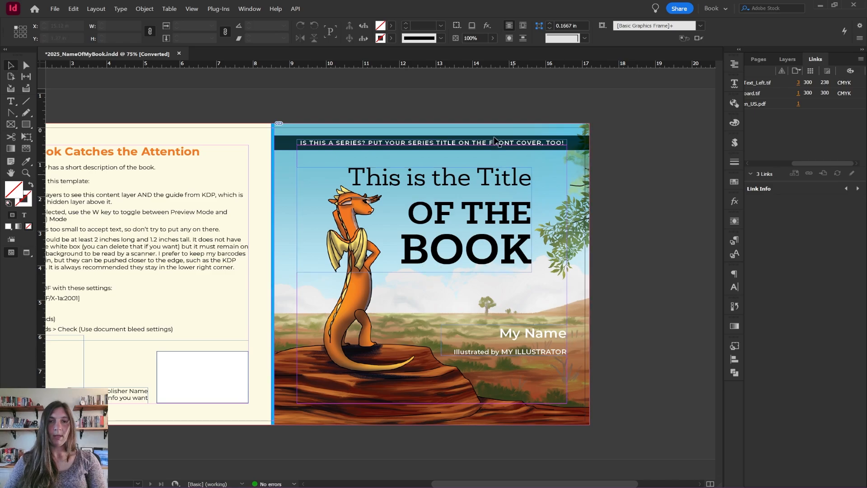
# - Replace the series line at the top of the front cover with "THE NAME OF MY SERIES"
pyautogui.scroll(1, 445, 149)
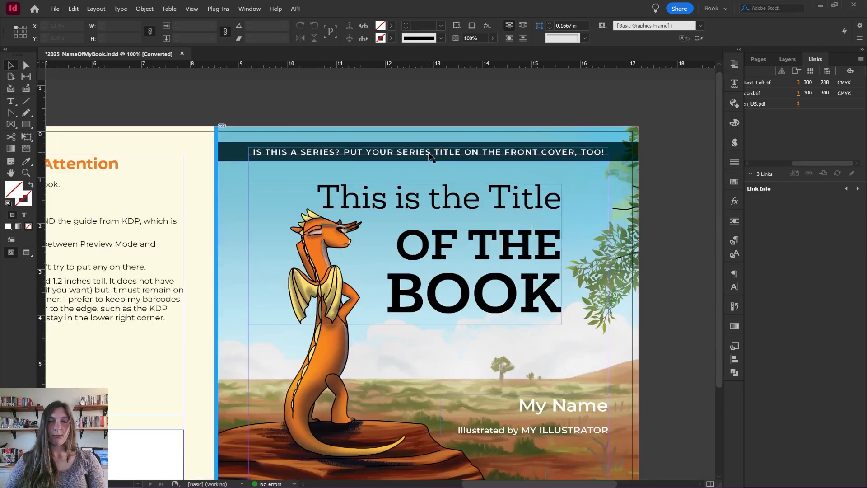
pyautogui.doubleClick(432, 153)
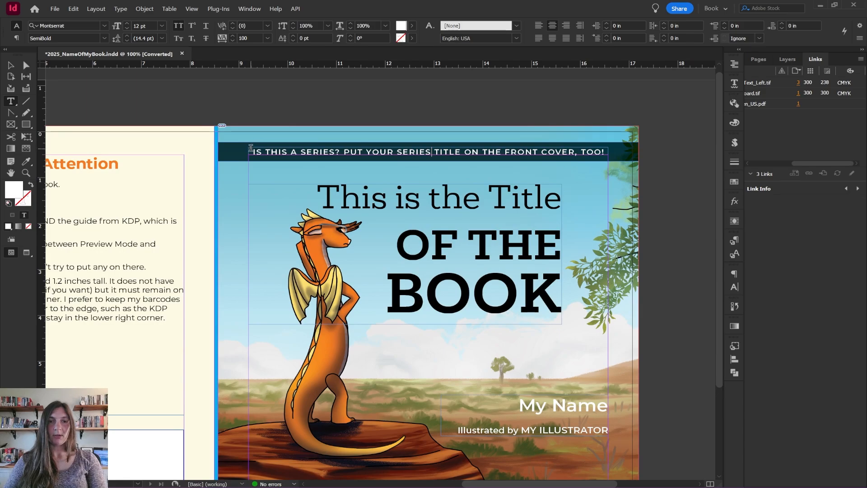
pyautogui.moveTo(250, 151); pyautogui.dragTo(619, 152)
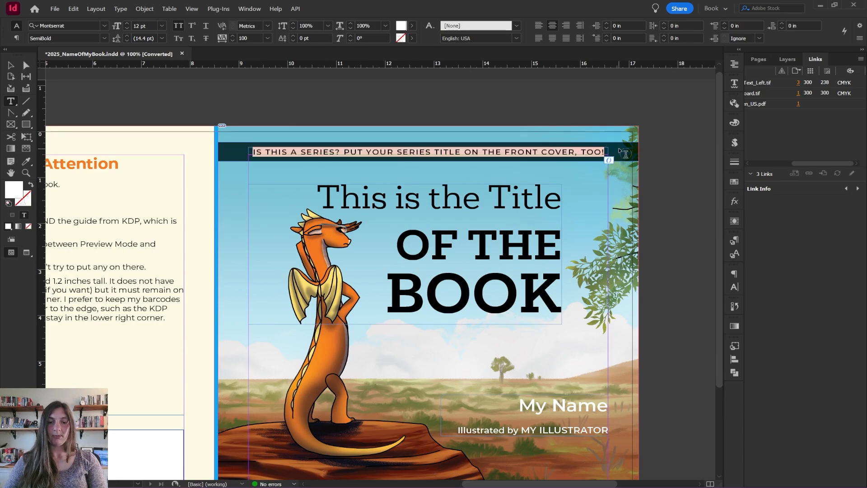
pyautogui.write('THE NAME')
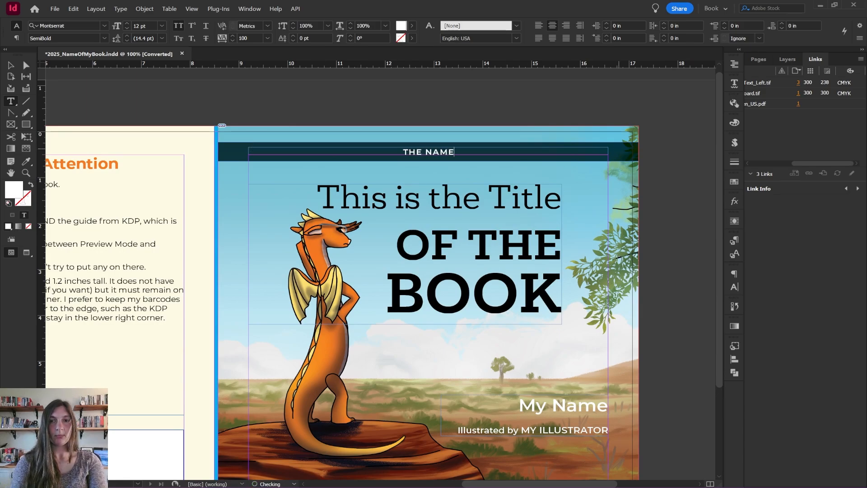
pyautogui.write(' OF MY SERIES')
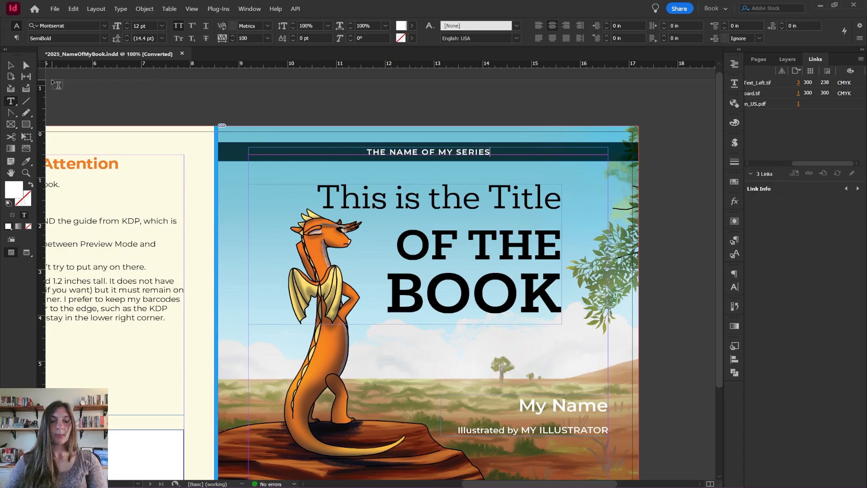
# - Delete the dark semi-transparent banner behind the series line on the front cover
pyautogui.click(11, 65)
pyautogui.click(227, 112)
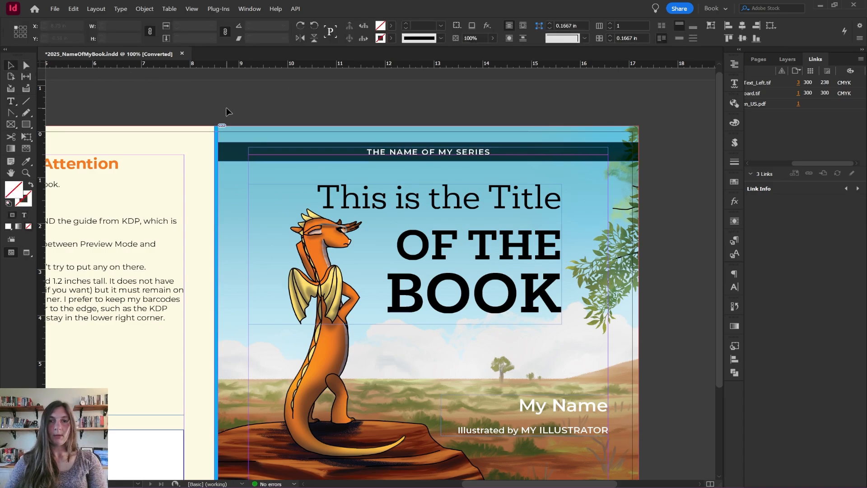
pyautogui.click(230, 147)
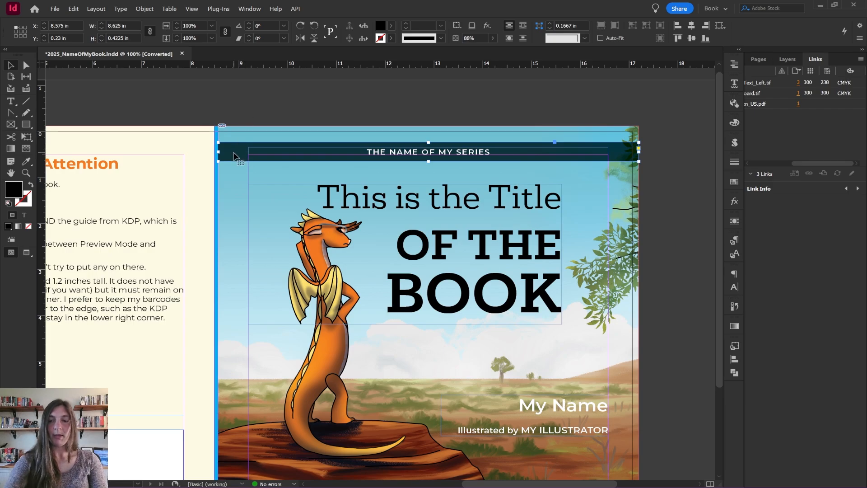
pyautogui.press('Delete')
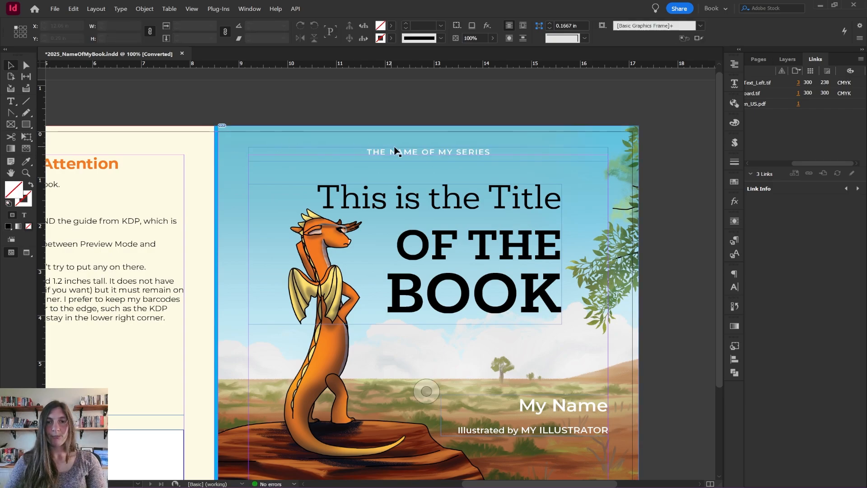
# - Recolor the series line at the top of the front cover dark blue (#1100b3)
pyautogui.doubleClick(391, 152)
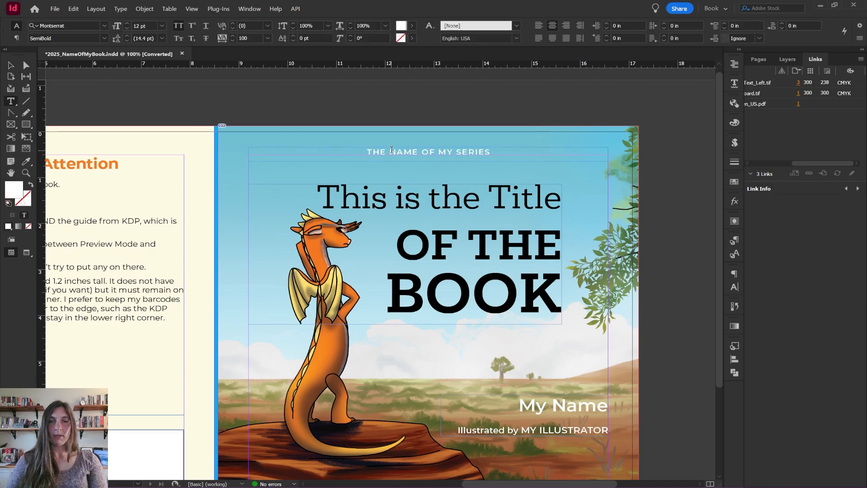
pyautogui.click(367, 150)
pyautogui.keyDown('shift'); pyautogui.click(528, 152); pyautogui.keyUp('shift')
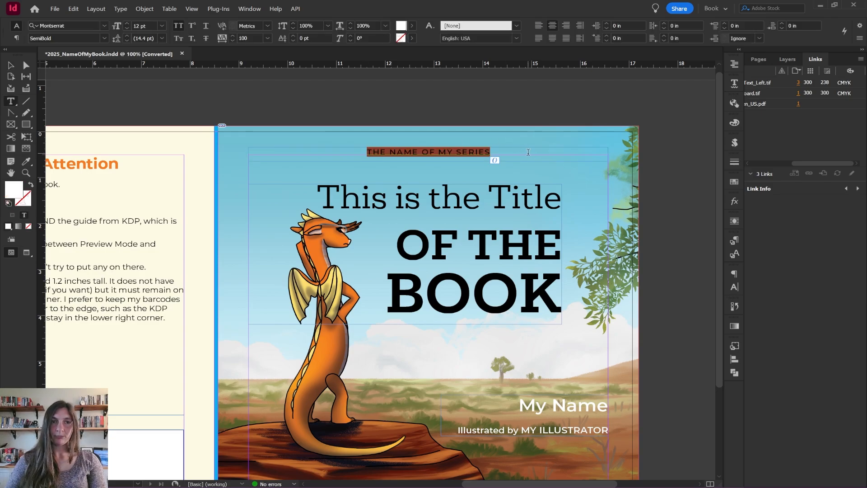
pyautogui.click(413, 26)
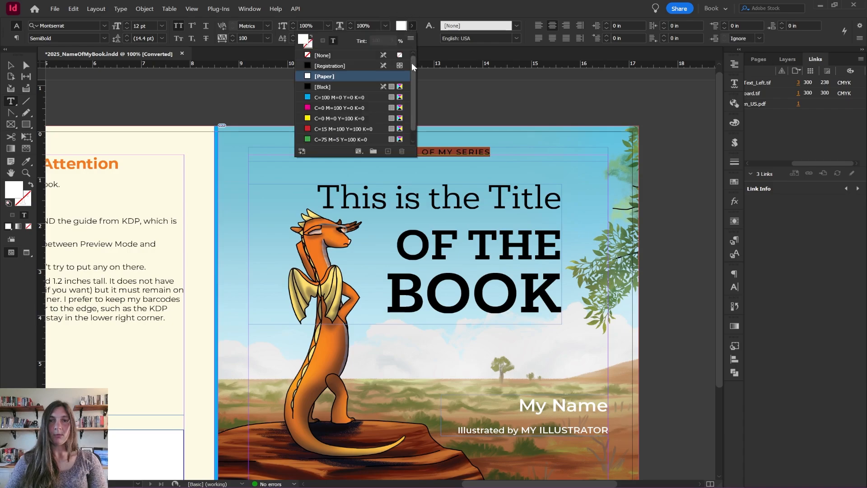
pyautogui.moveTo(411, 69); pyautogui.dragTo(408, 57)
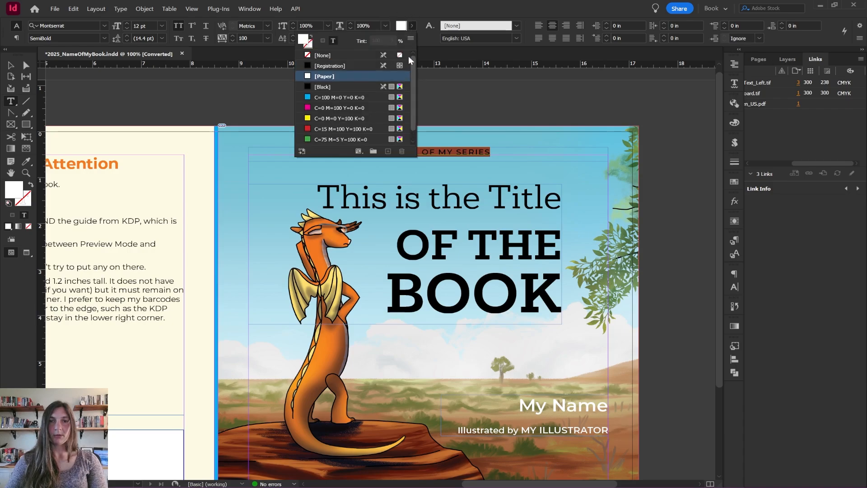
pyautogui.click(432, 15)
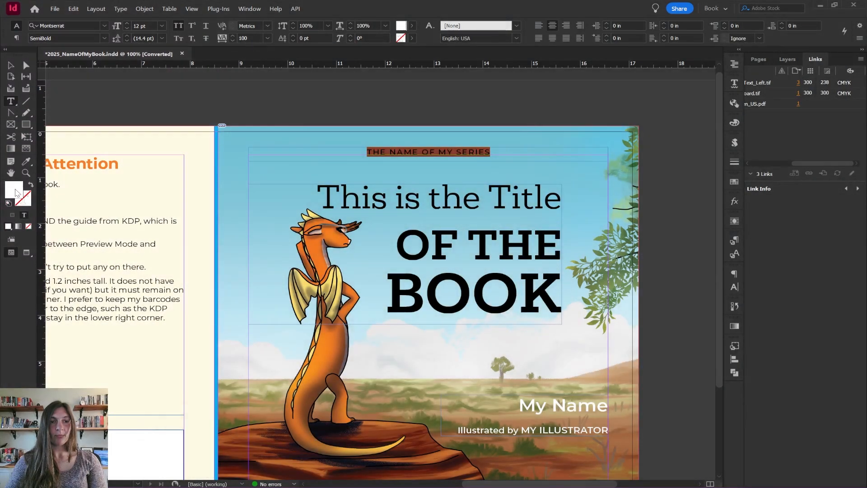
pyautogui.doubleClick(16, 193)
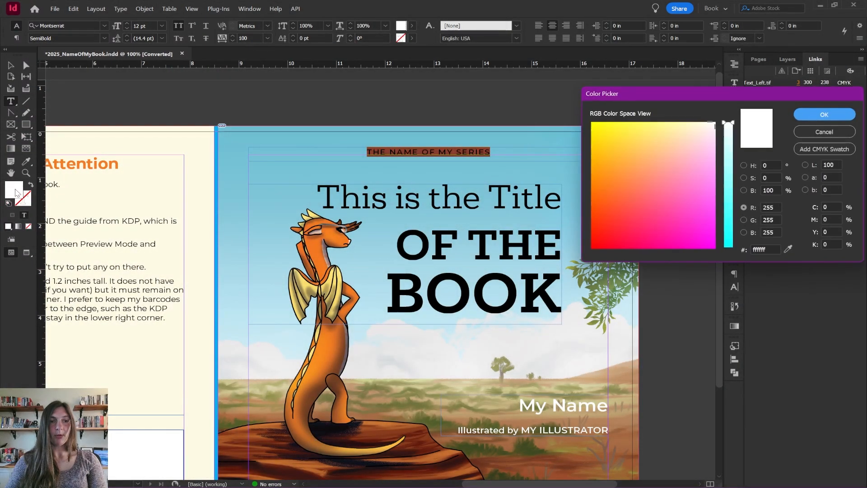
pyautogui.click(729, 184)
pyautogui.moveTo(678, 185); pyautogui.dragTo(648, 208)
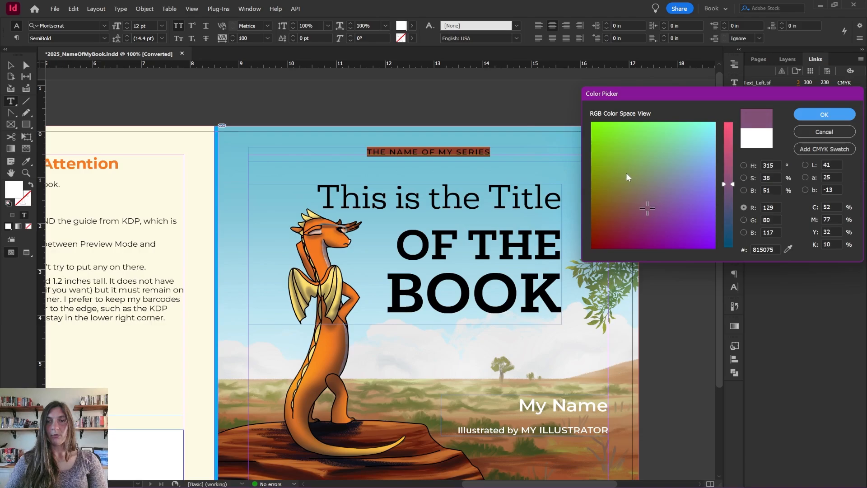
pyautogui.moveTo(626, 177); pyautogui.dragTo(635, 216)
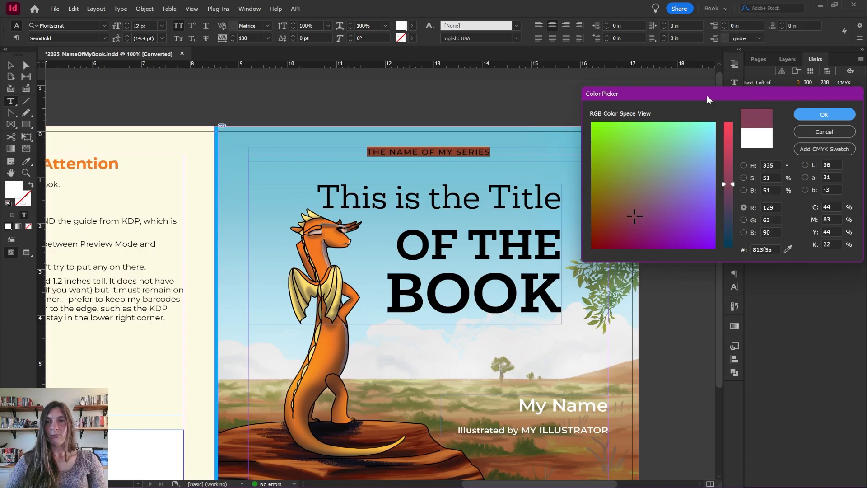
pyautogui.moveTo(706, 95); pyautogui.dragTo(535, 85)
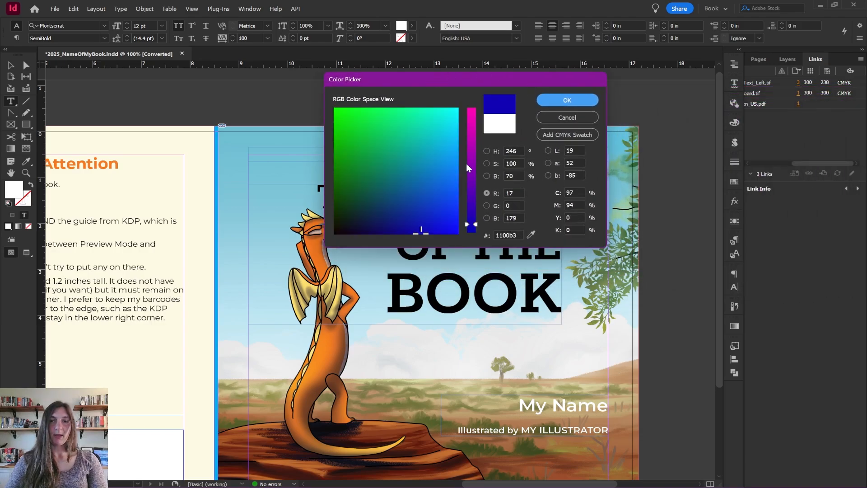
pyautogui.click(555, 96)
pyautogui.click(10, 65)
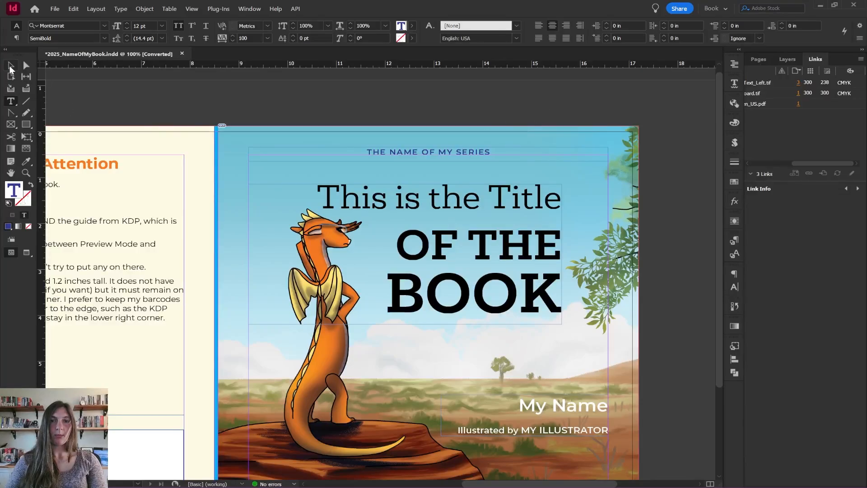
pyautogui.click(389, 114)
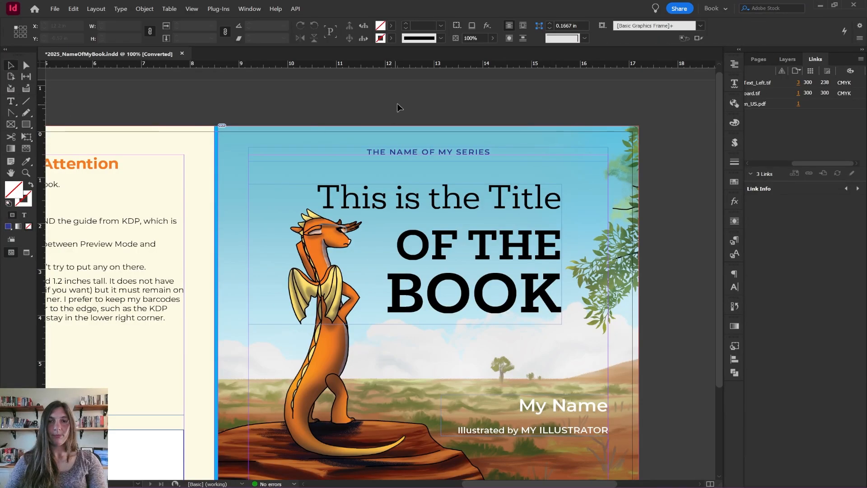
pyautogui.scroll(-1, 400, 103)
pyautogui.scroll(-2, 482, 163)
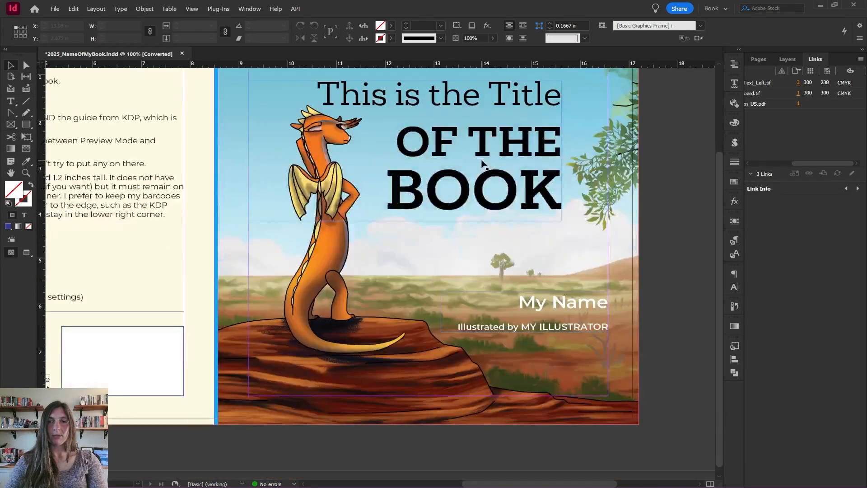
pyautogui.scroll(3, 525, 321)
pyautogui.scroll(-2, 555, 355)
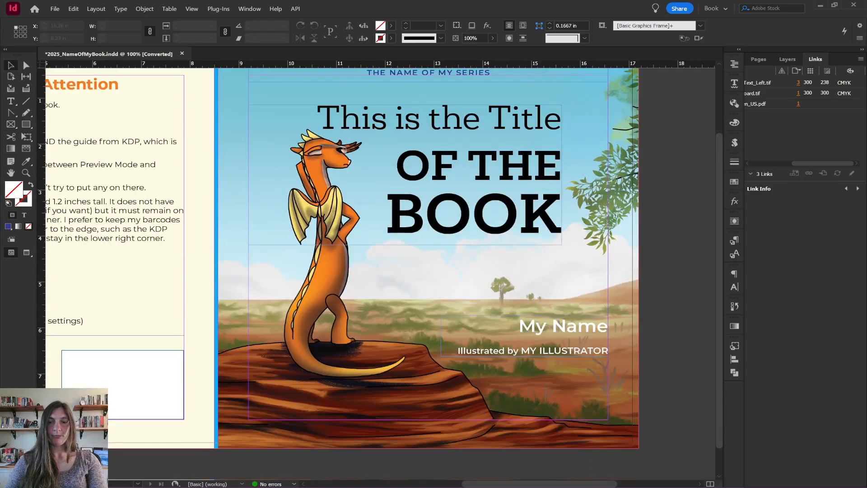
# - Replace the orange heading on the back cover with "Catch the attention!"
pyautogui.hscroll(-5, 513, 472)
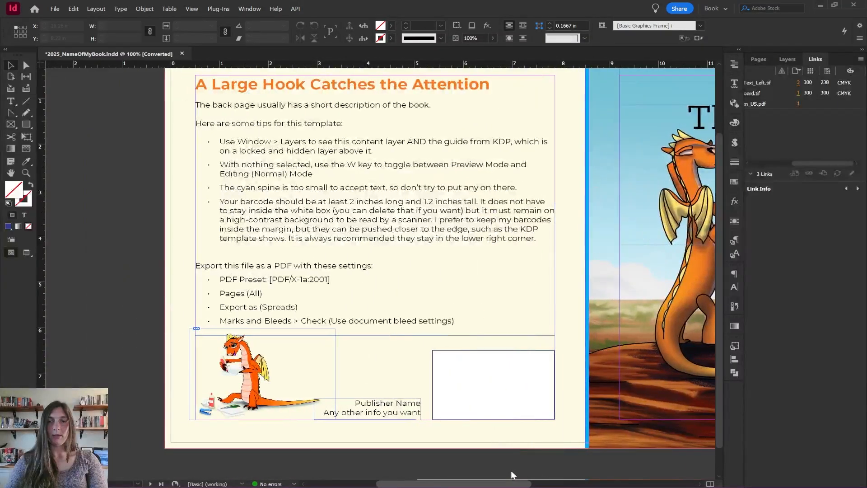
pyautogui.scroll(1, 496, 350)
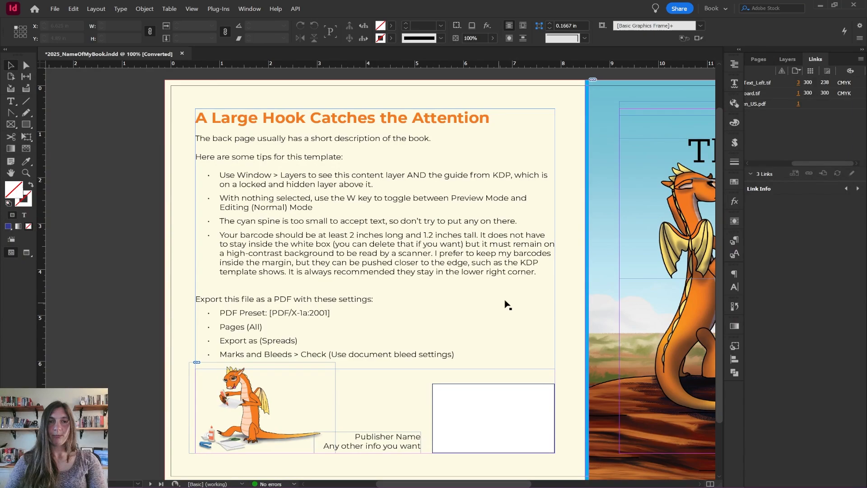
pyautogui.doubleClick(446, 122)
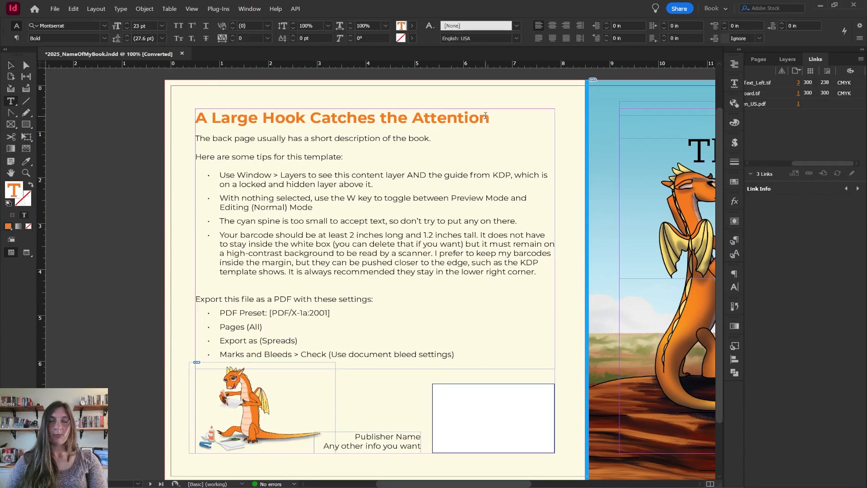
pyautogui.moveTo(491, 118); pyautogui.dragTo(196, 120)
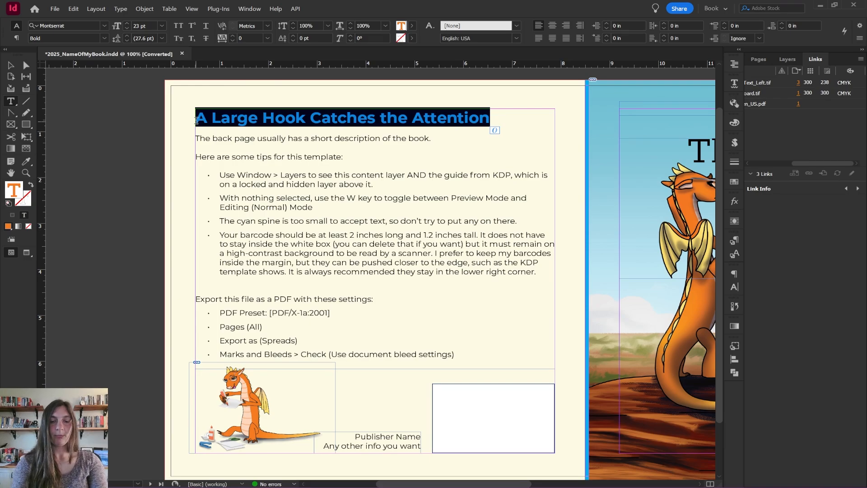
pyautogui.click(200, 120)
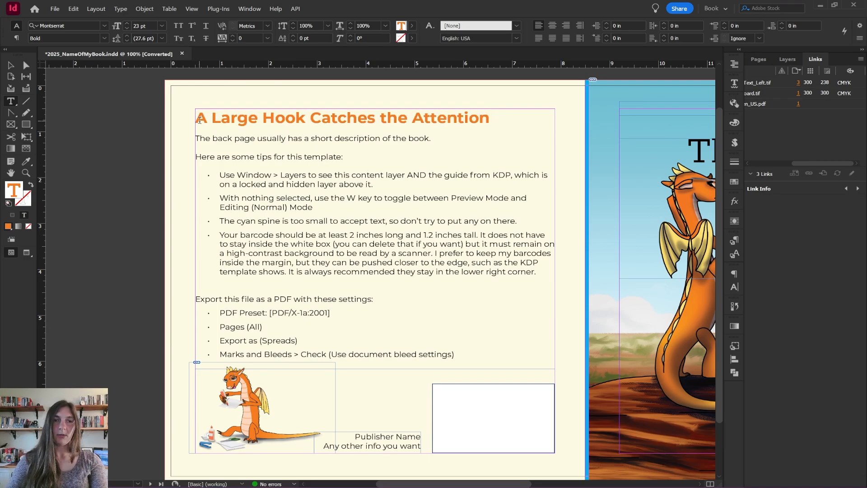
pyautogui.moveTo(199, 119)
pyautogui.mouseDown()
pyautogui.moveTo(491, 116)
pyautogui.moveTo(193, 118)
pyautogui.mouseUp()
pyautogui.click(487, 114)
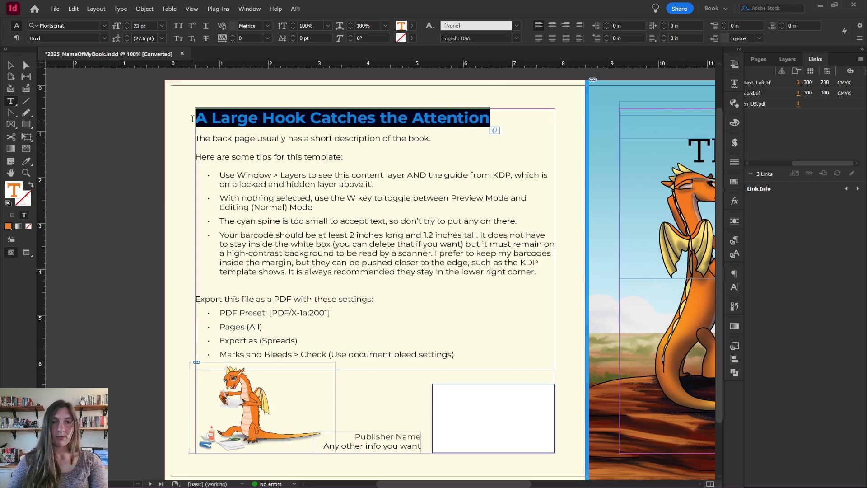
pyautogui.write('Catch')
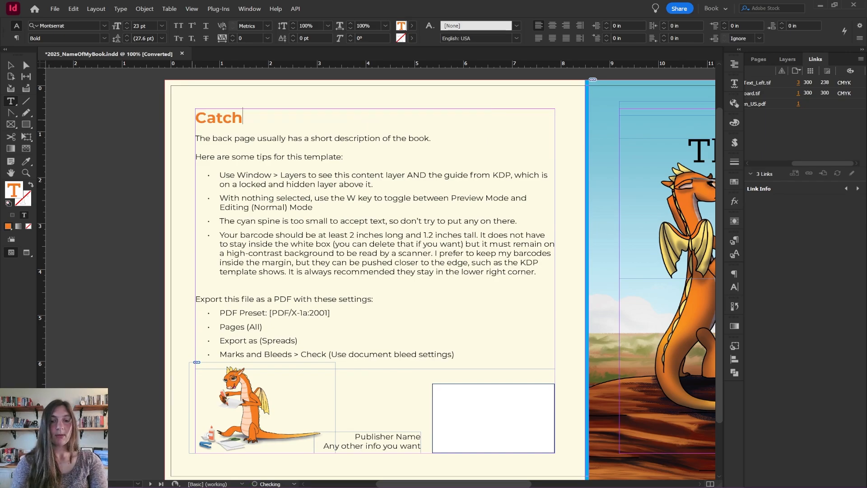
pyautogui.write(' the attention!')
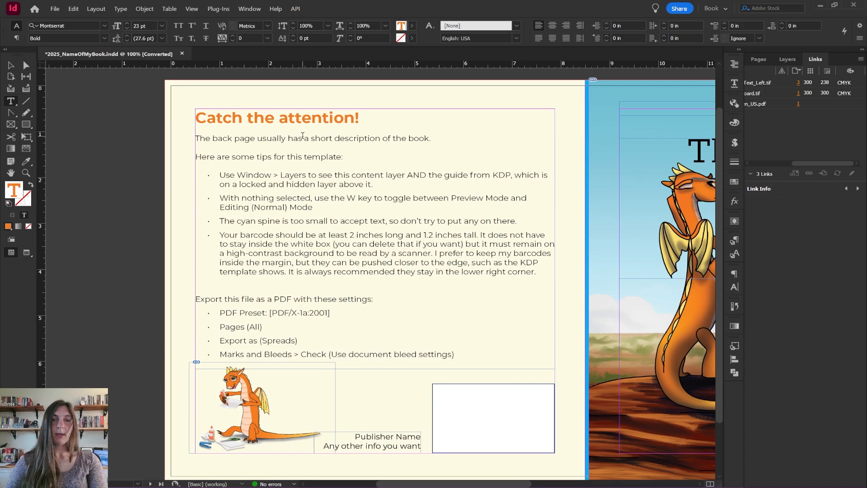
# - Look over the back cover's description, template tips and export settings, and the dragon artwork below them
pyautogui.moveTo(212, 138); pyautogui.dragTo(463, 347)
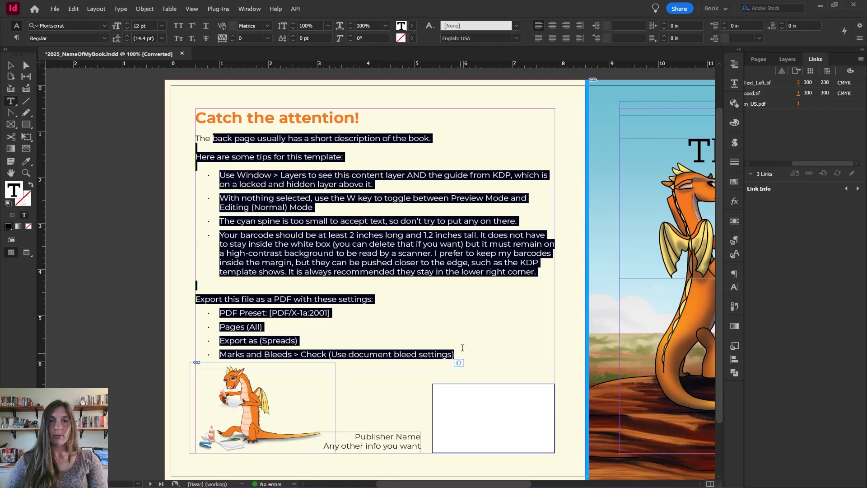
pyautogui.click(467, 353)
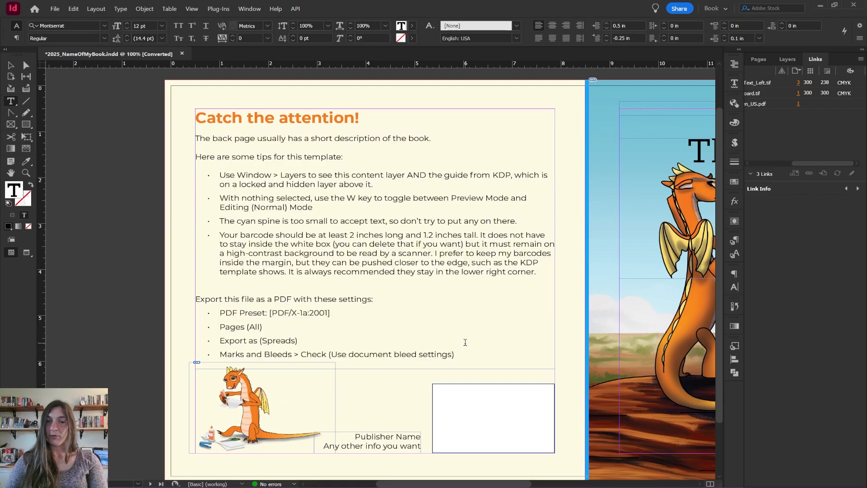
pyautogui.moveTo(464, 355); pyautogui.dragTo(195, 132)
pyautogui.click(274, 183)
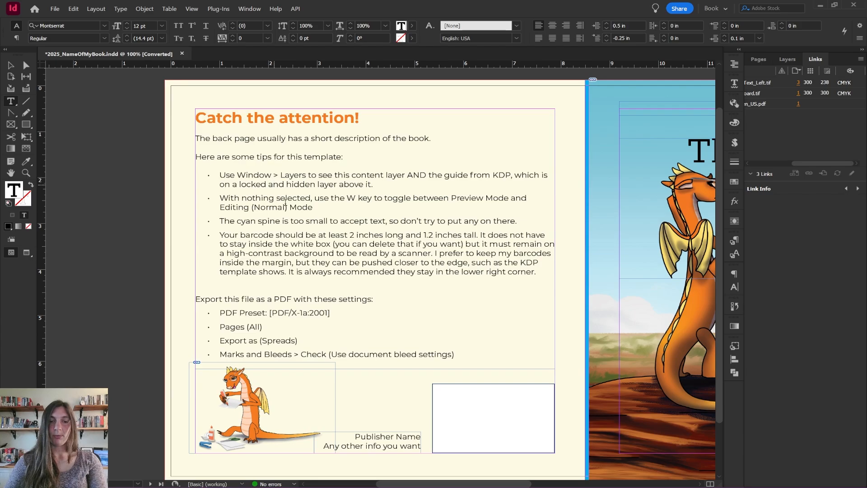
pyautogui.scroll(-3, 179, 174)
pyautogui.click(9, 66)
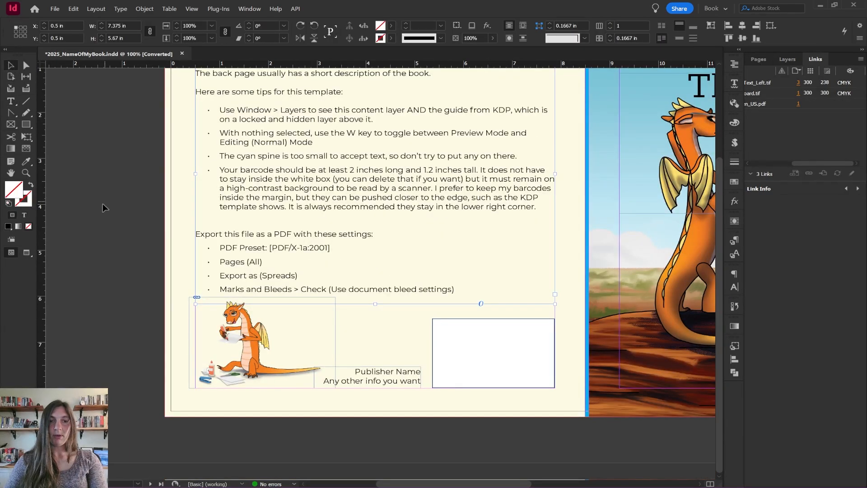
pyautogui.scroll(3, 106, 245)
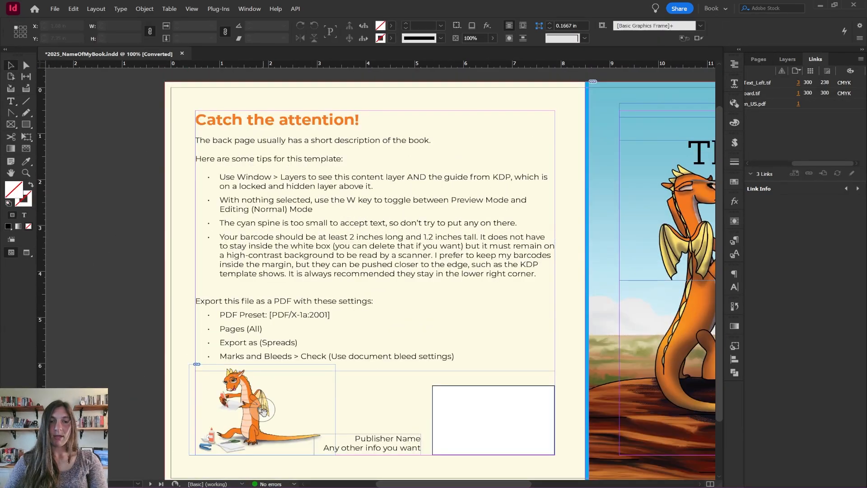
pyautogui.scroll(-2, 266, 414)
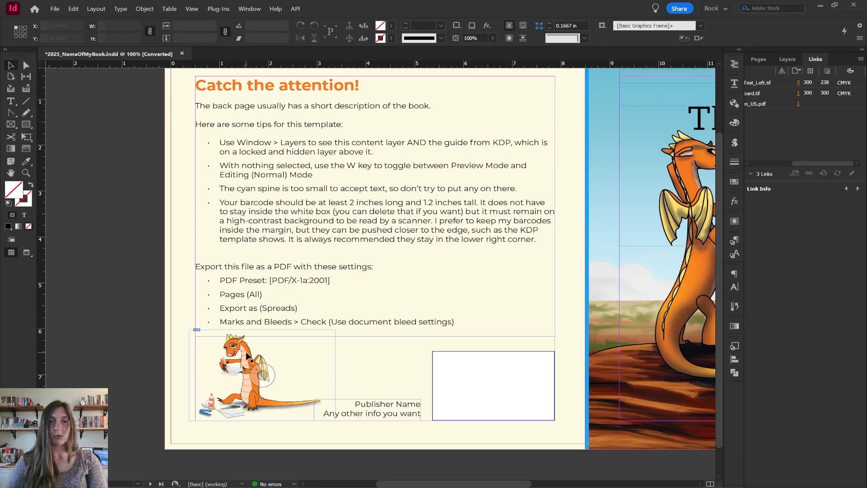
# - Replace the publisher placeholder text on the back cover, between the dragon and the barcode box, with "The Name of Your Imprint"
pyautogui.scroll(1, 395, 411)
pyautogui.click(404, 415)
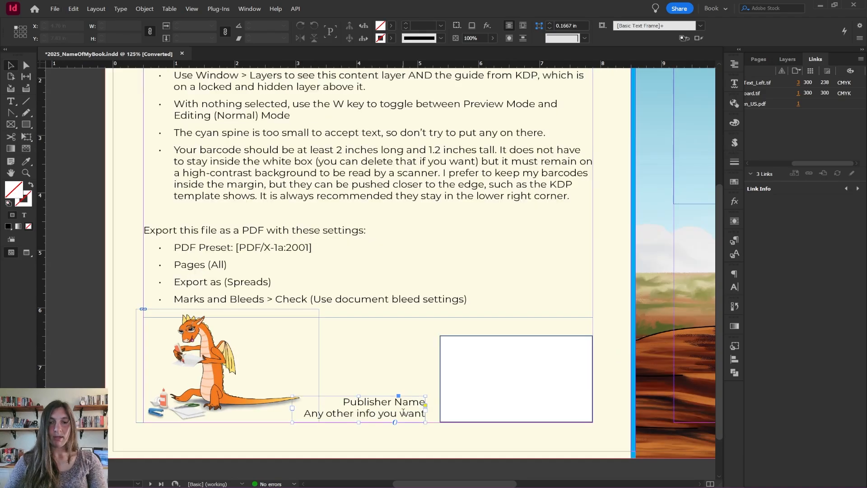
pyautogui.doubleClick(345, 405)
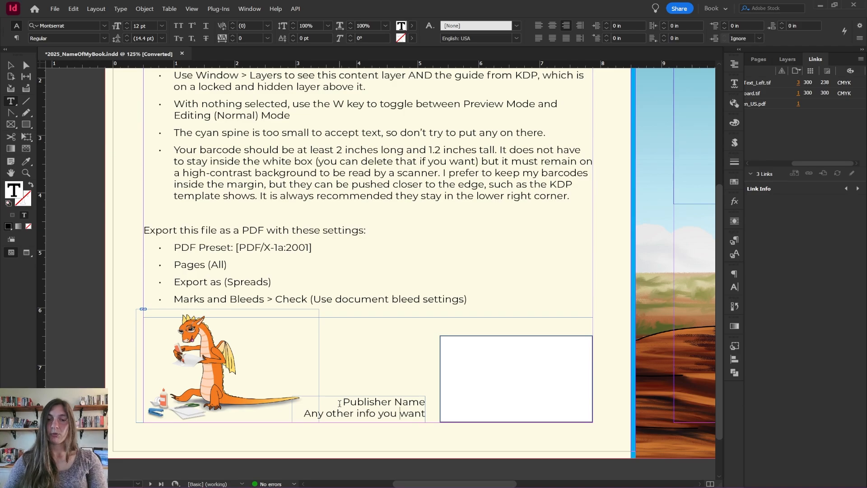
pyautogui.moveTo(340, 401); pyautogui.dragTo(453, 408)
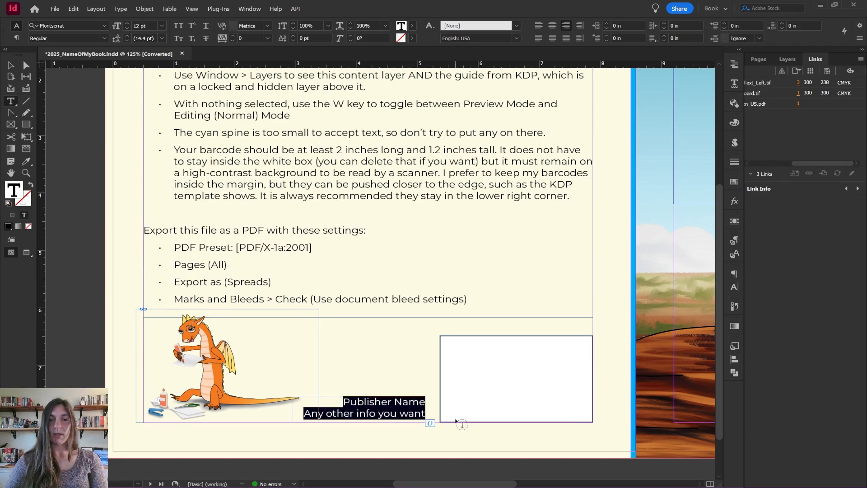
pyautogui.write('The')
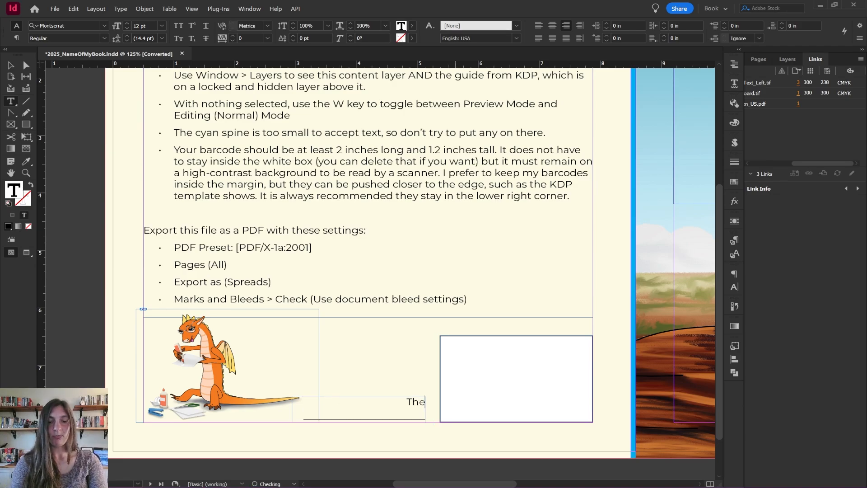
pyautogui.write(' Name of')
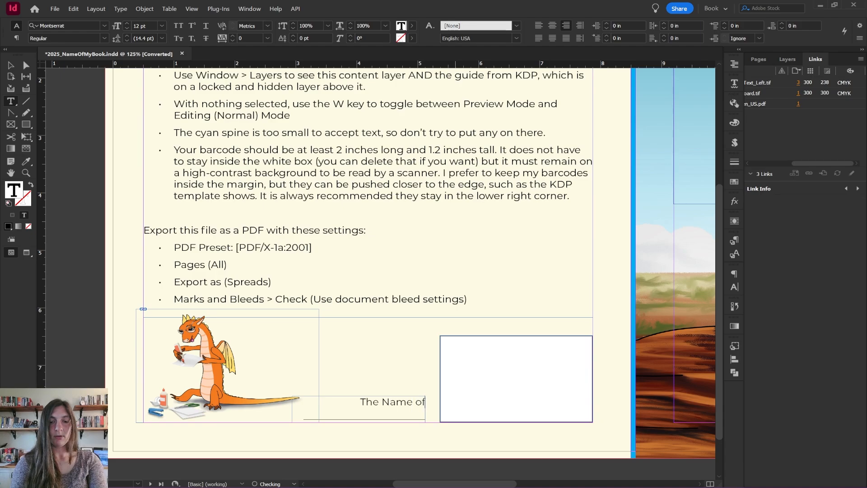
pyautogui.write(' Your Imporin')
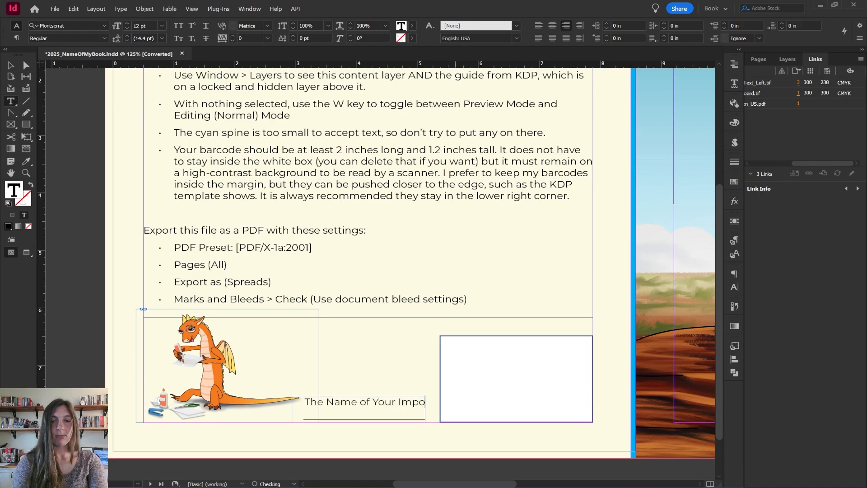
pyautogui.press('BackSpace')
pyautogui.press('BackSpace')
pyautogui.press('BackSpace')
pyautogui.press('BackSpace')
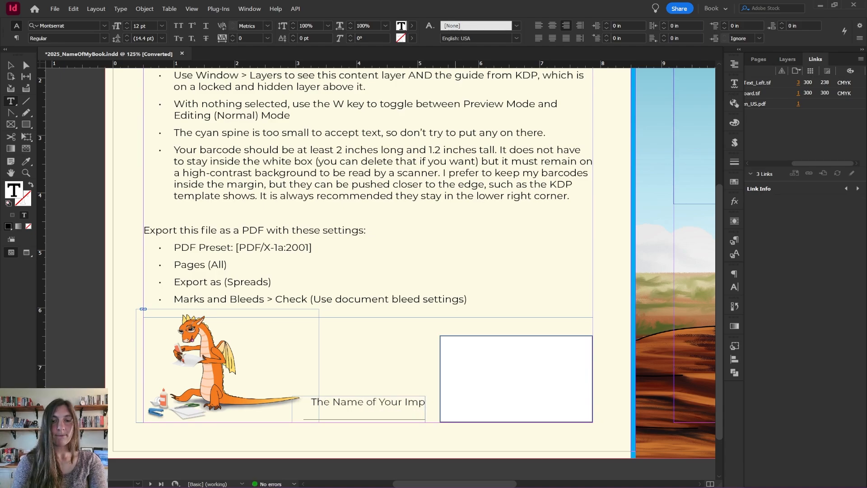
pyautogui.write('rint')
pyautogui.press('Return')
pyautogui.write('www.')
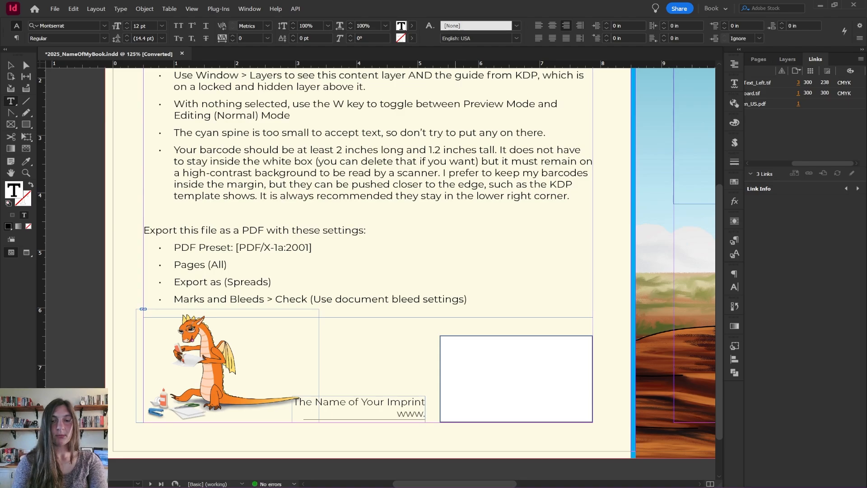
pyautogui.write('Website.com')
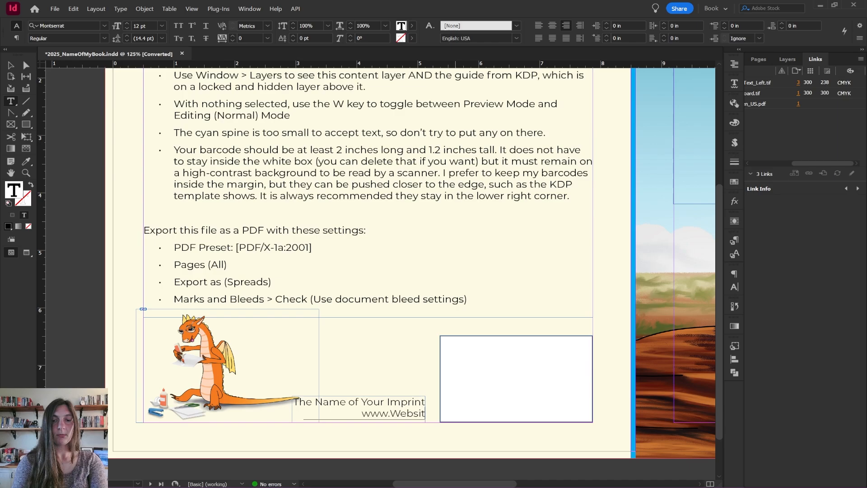
pyautogui.press('Escape')
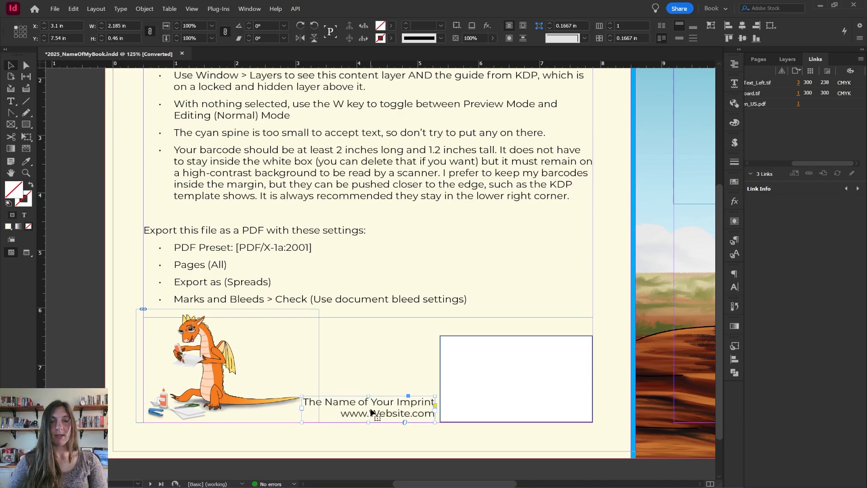
pyautogui.moveTo(371, 412); pyautogui.dragTo(375, 352)
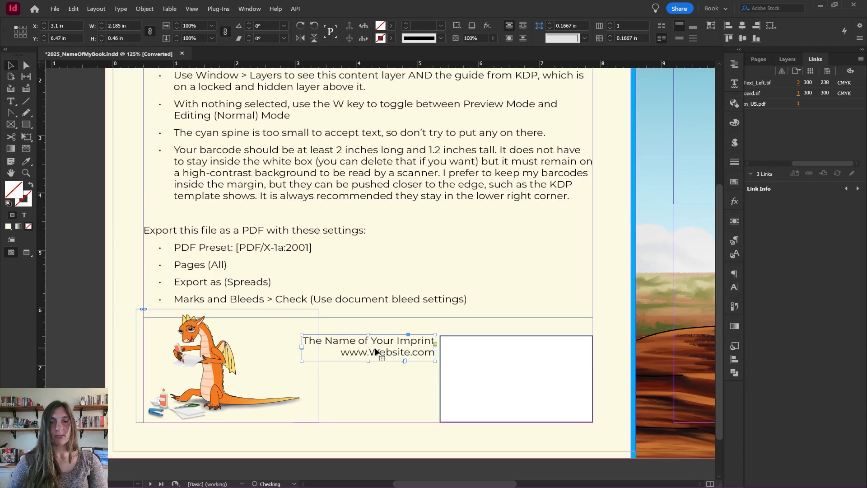
pyautogui.click(101, 308)
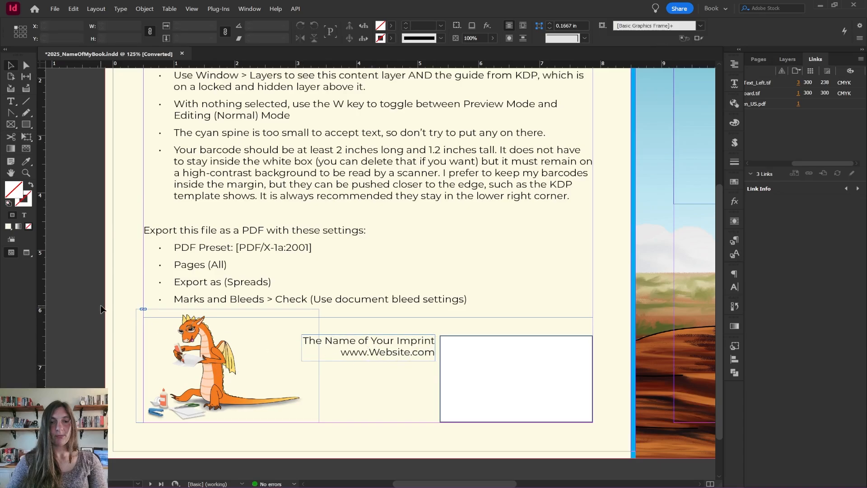
# - Try moving the back cover's dragon artwork about 0.3 in toward the outer edge, and undo the move
pyautogui.click(248, 412)
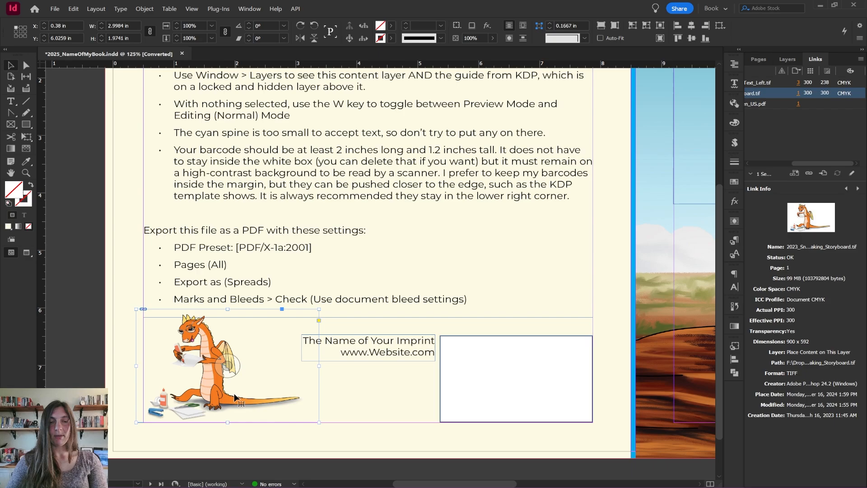
pyautogui.moveTo(235, 397); pyautogui.dragTo(220, 410)
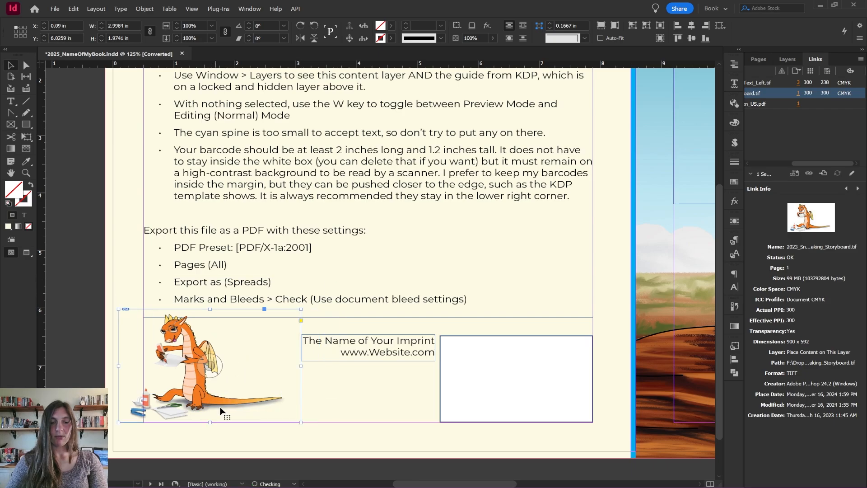
pyautogui.hotkey('ctrl', 'z')
pyautogui.hotkey('ctrl', '-')
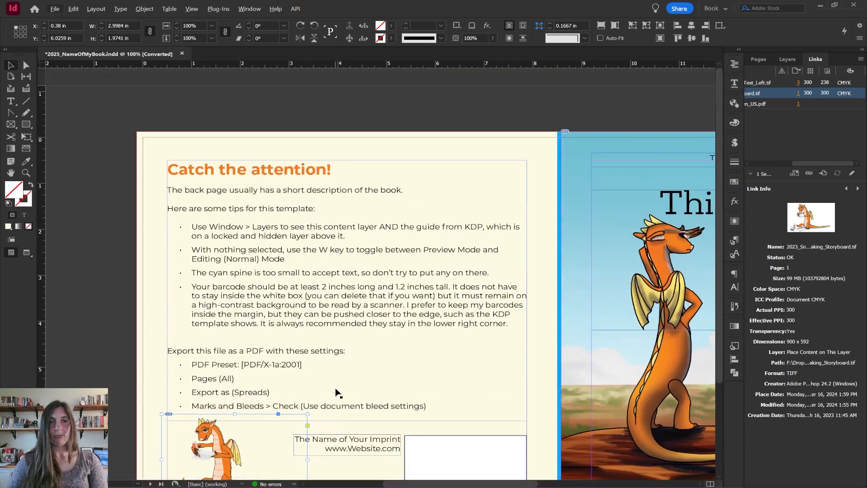
pyautogui.click(128, 162)
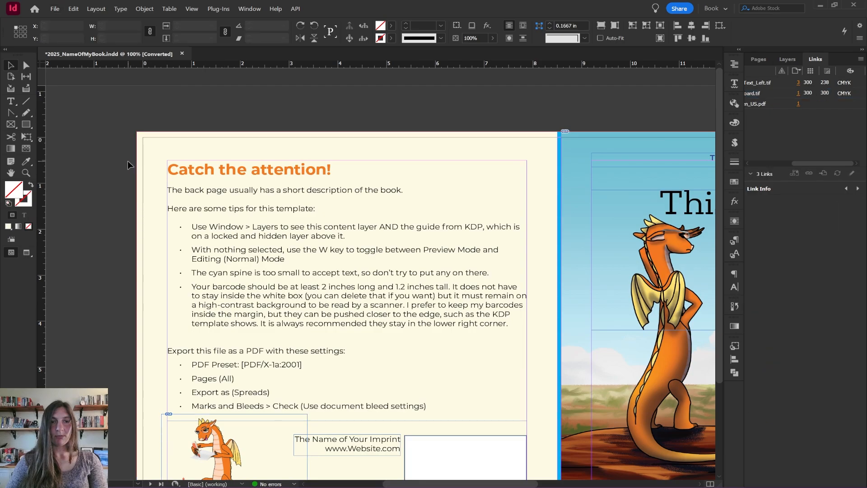
# - Recolor the back cover's cream background rectangle mint green
pyautogui.click(175, 146)
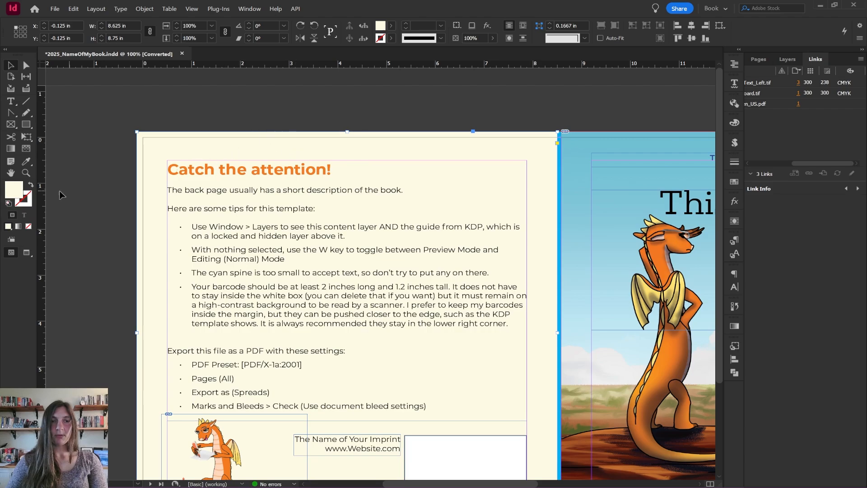
pyautogui.doubleClick(10, 194)
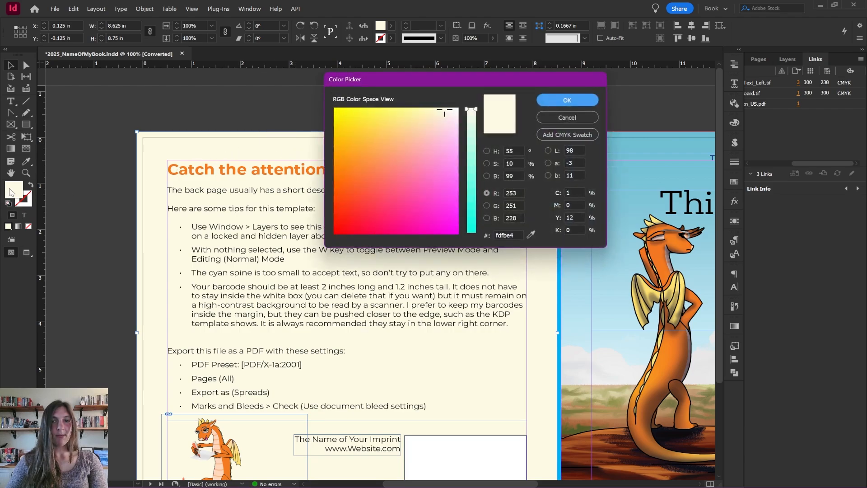
pyautogui.click(392, 159)
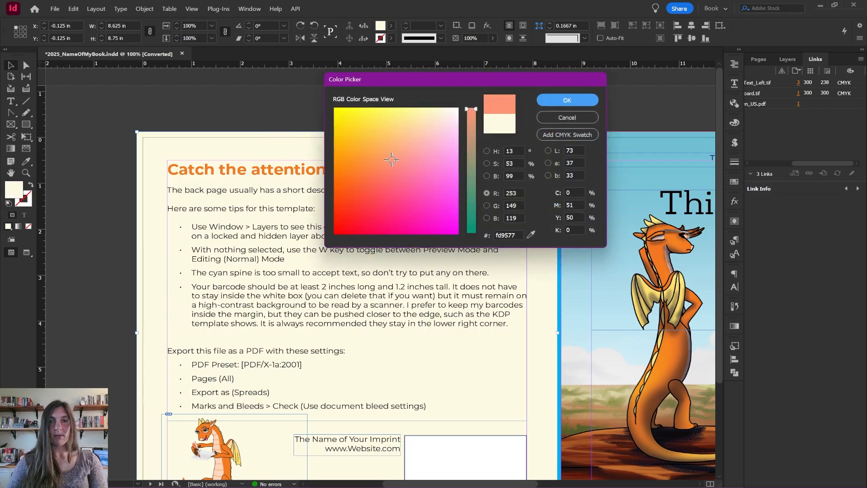
pyautogui.click(471, 172)
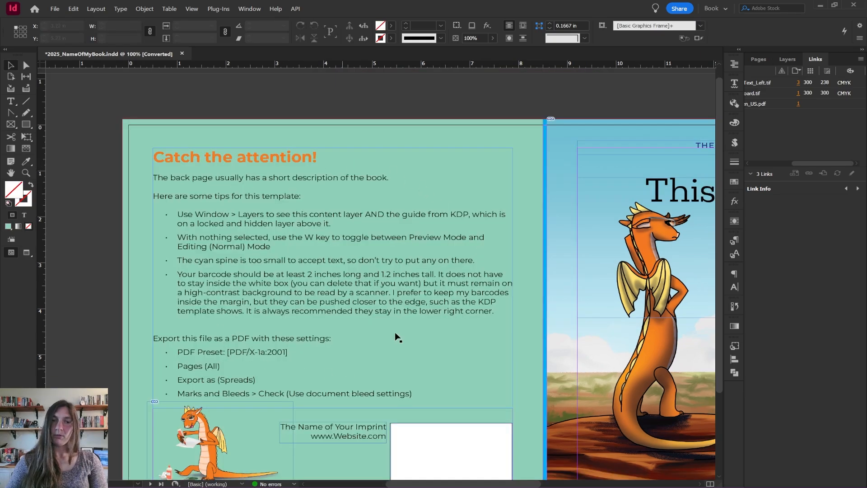
pyautogui.doubleClick(224, 215)
pyautogui.moveTo(204, 215); pyautogui.dragTo(319, 256)
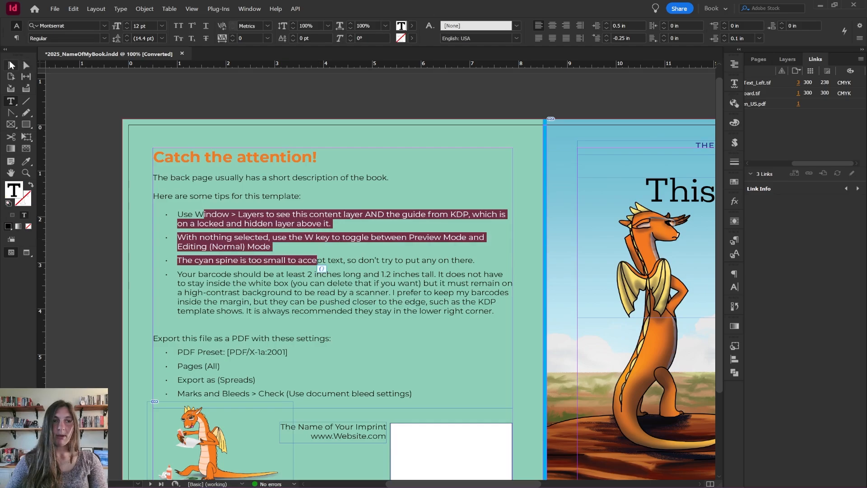
pyautogui.click(236, 124)
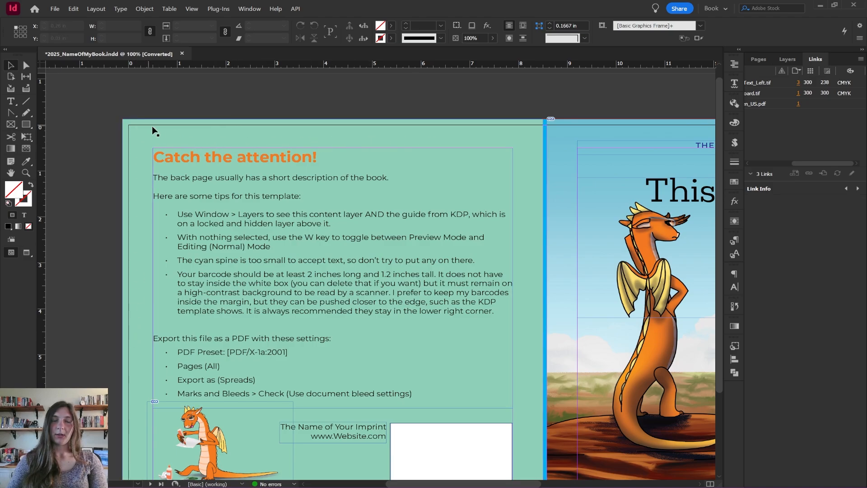
# - Recolor the back cover's background rectangle light blue (#d3f9ff)
pyautogui.click(257, 136)
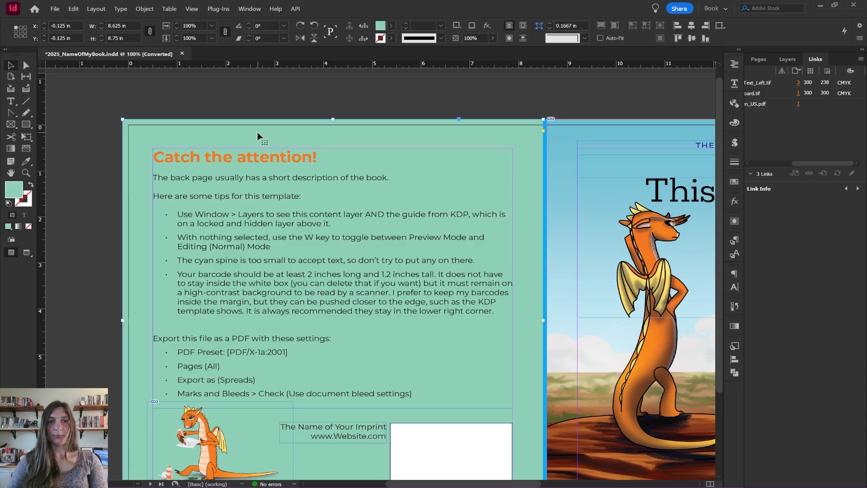
pyautogui.doubleClick(17, 197)
pyautogui.moveTo(437, 122); pyautogui.dragTo(456, 110)
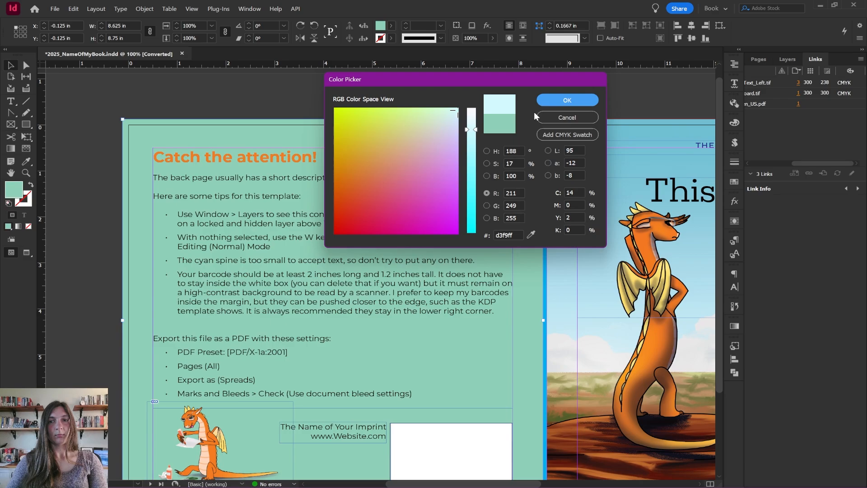
pyautogui.click(539, 101)
pyautogui.click(488, 93)
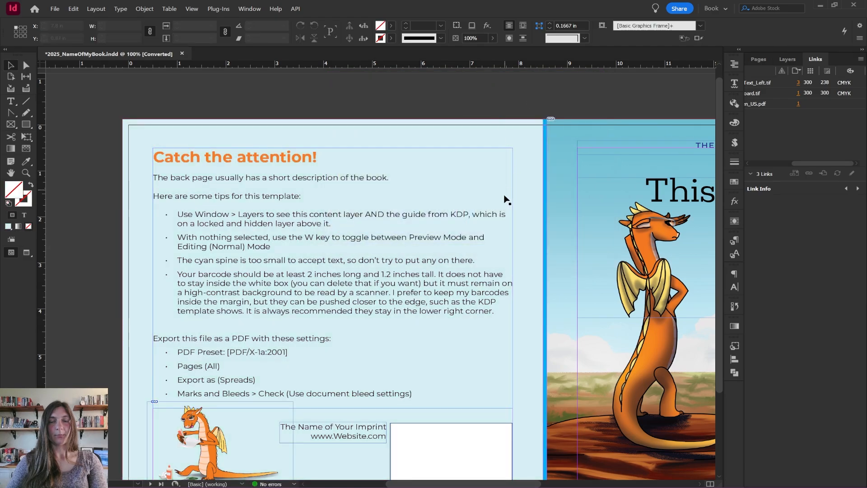
pyautogui.moveTo(503, 198); pyautogui.dragTo(386, 134)
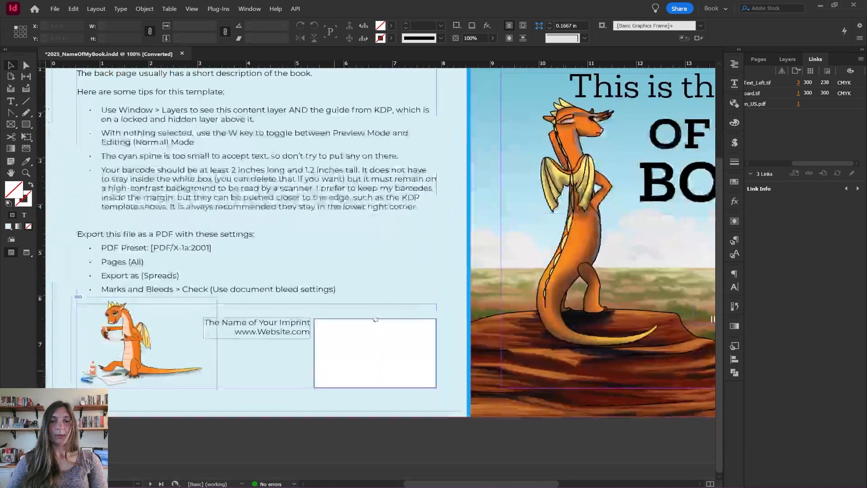
pyautogui.moveTo(338, 378); pyautogui.dragTo(382, 324)
pyautogui.click(378, 345)
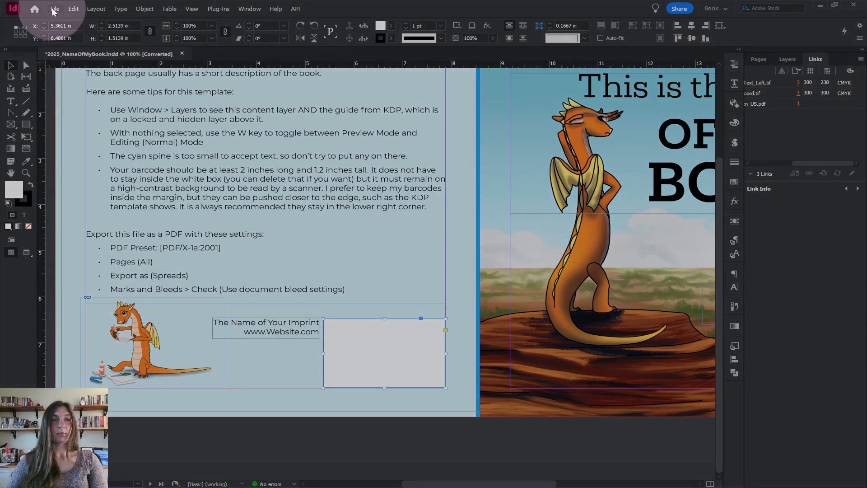
pyautogui.click(55, 8)
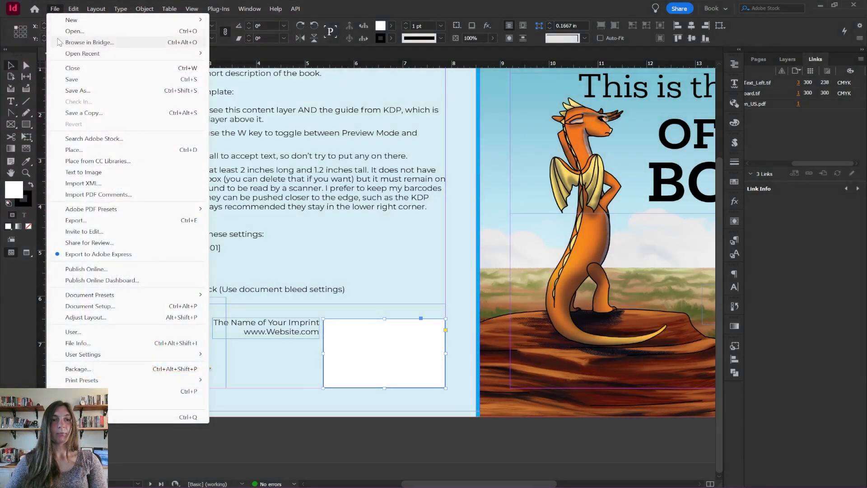
pyautogui.click(93, 150)
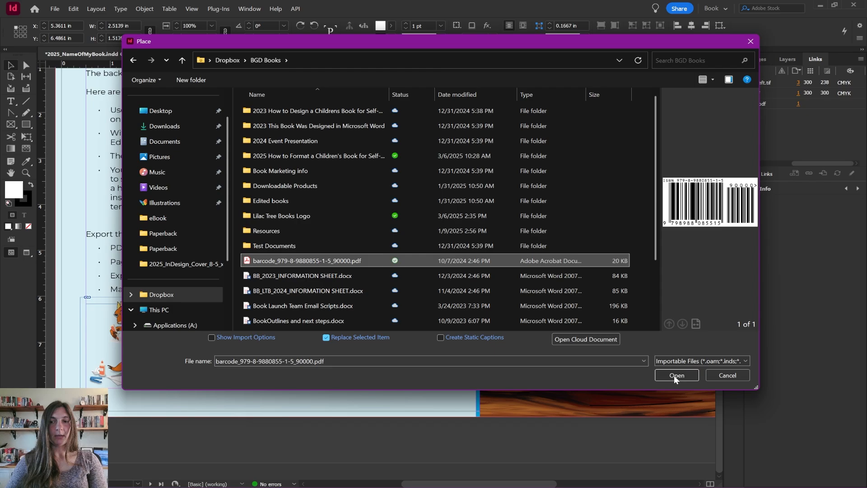
pyautogui.click(676, 375)
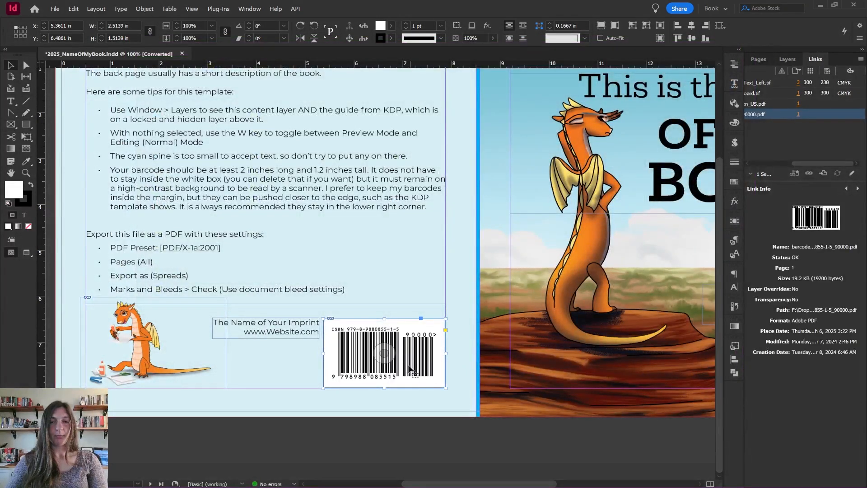
pyautogui.click(429, 411)
# - Recolor the bright cyan spine rectangle between the back and front covers a darker blue
pyautogui.hotkey('ctrl', '-')
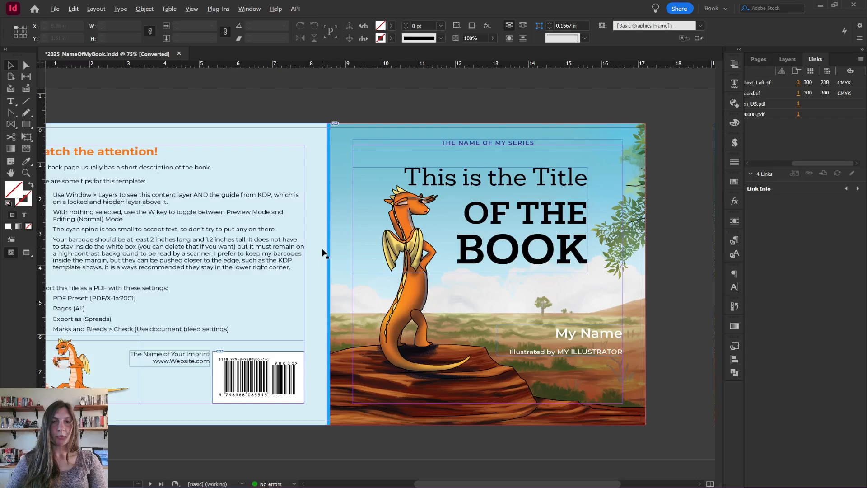
pyautogui.scroll(3, 316, 253)
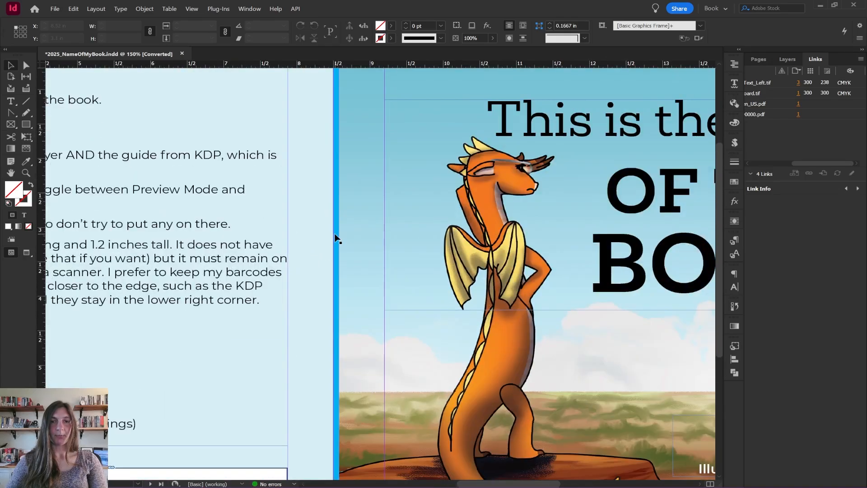
pyautogui.click(336, 238)
pyautogui.scroll(3, 316, 265)
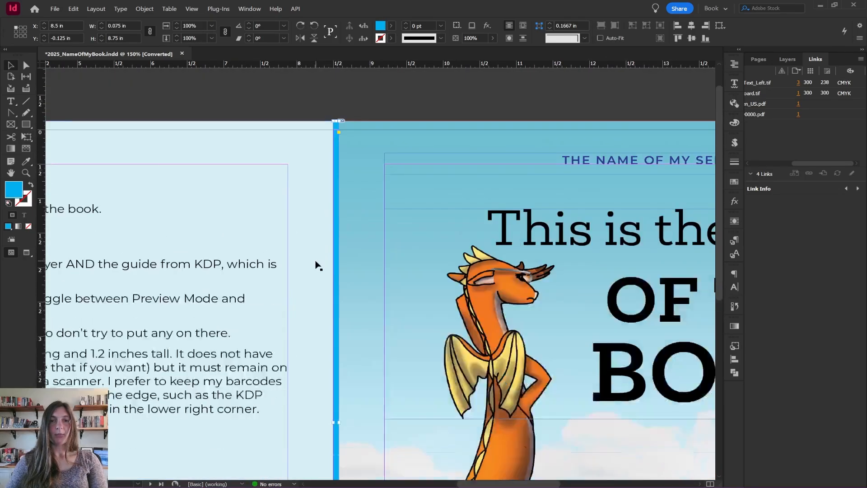
pyautogui.scroll(-1, 319, 266)
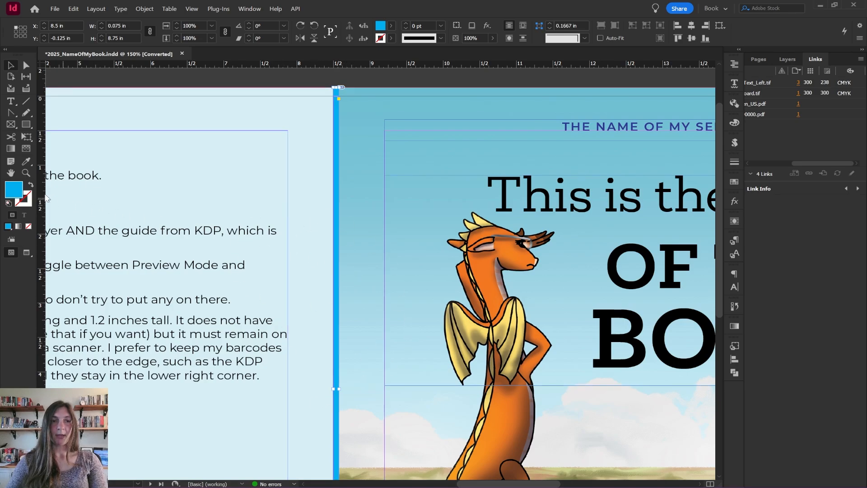
pyautogui.doubleClick(14, 188)
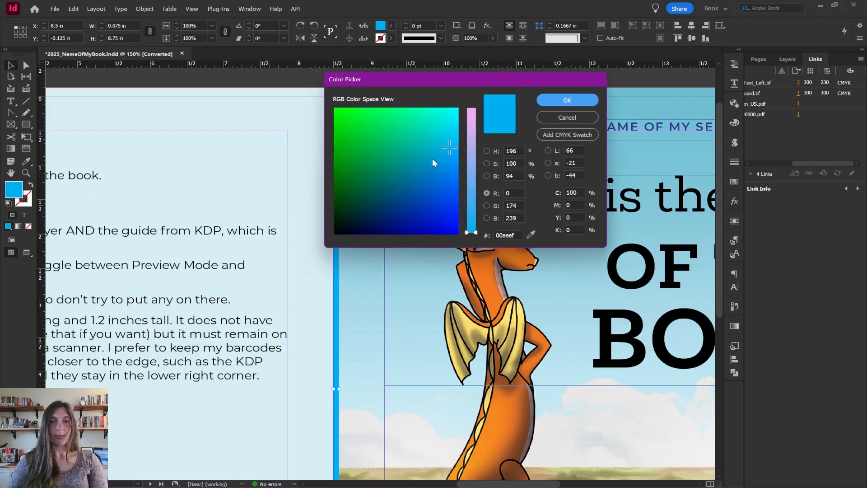
pyautogui.moveTo(427, 174)
pyautogui.mouseDown()
pyautogui.moveTo(406, 188)
pyautogui.moveTo(425, 164)
pyautogui.mouseUp()
pyautogui.click(546, 104)
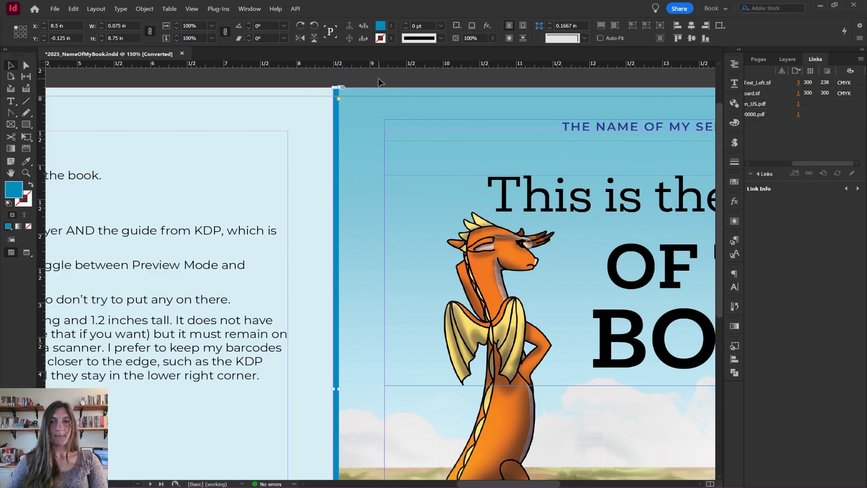
pyautogui.click(378, 78)
# - Recolor the spine rectangle with the sky blue sampled from the front cover artwork near the spine using the Eyedropper tool
pyautogui.click(337, 151)
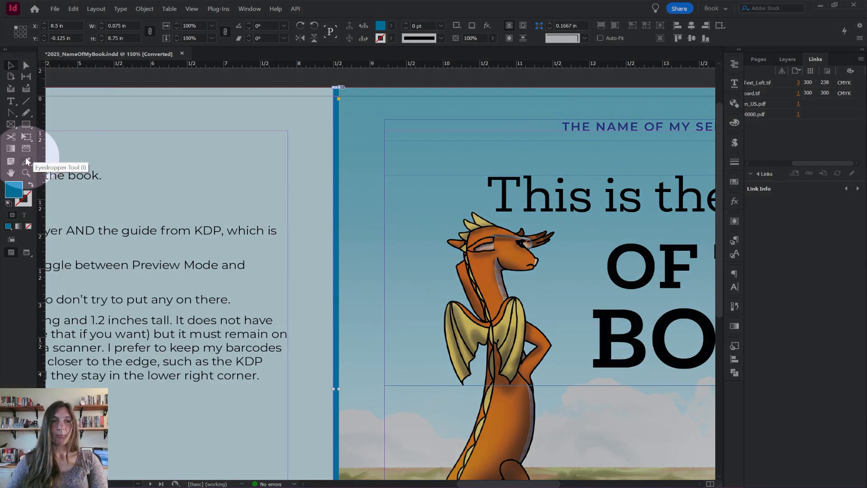
pyautogui.click(26, 162)
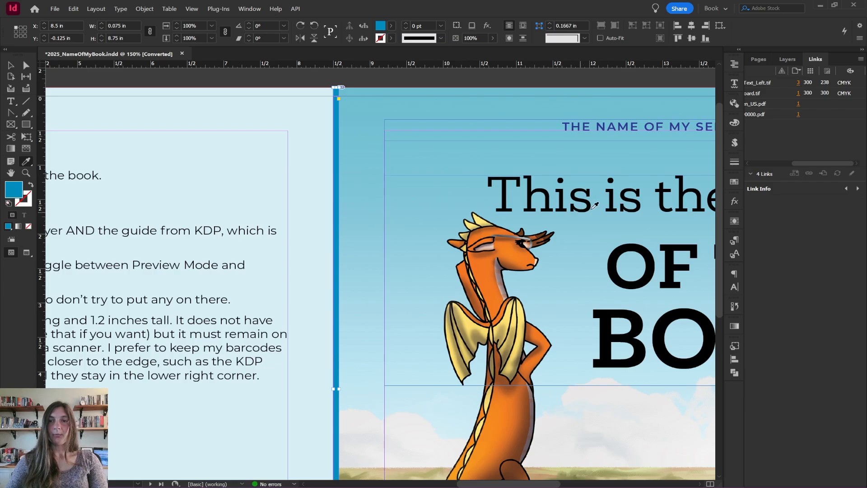
pyautogui.click(558, 124)
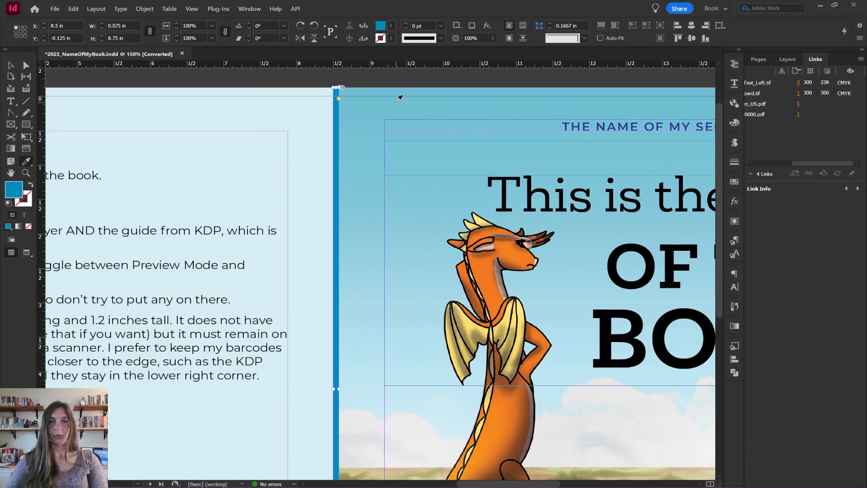
pyautogui.click(360, 105)
pyautogui.press('v')
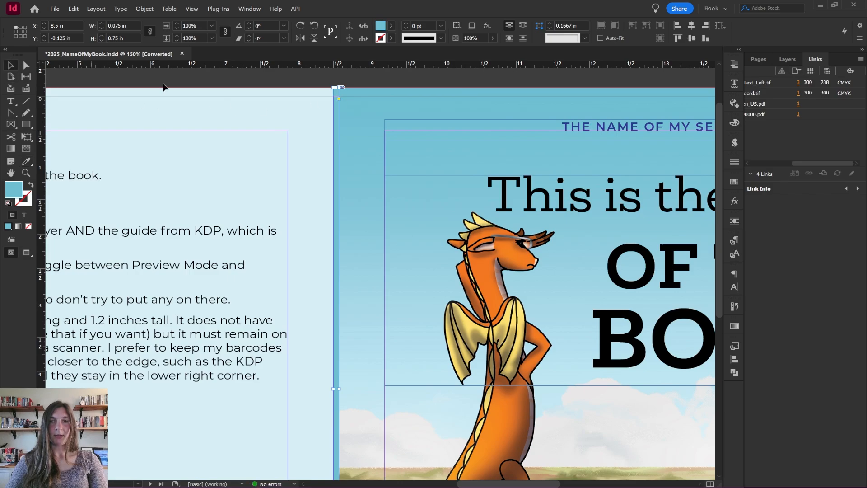
pyautogui.click(304, 82)
pyautogui.scroll(-1, 342, 262)
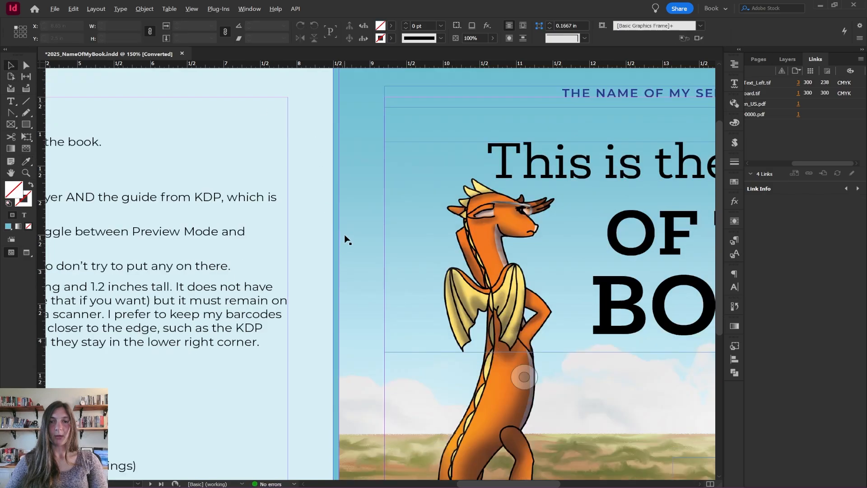
pyautogui.scroll(-2, 345, 235)
pyautogui.scroll(-1, 339, 231)
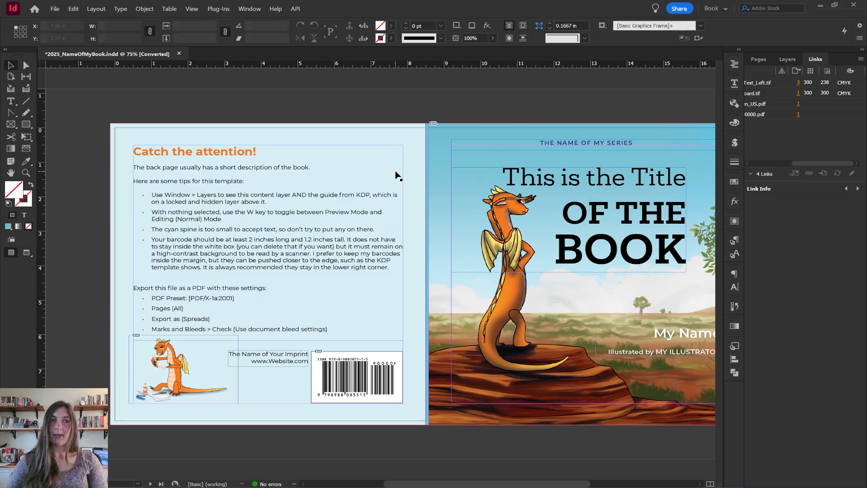
# - Start exporting the cover in Adobe PDF (Print) format as 2025_NameOfMyBook.pdf in the Paperback folder
pyautogui.click(55, 8)
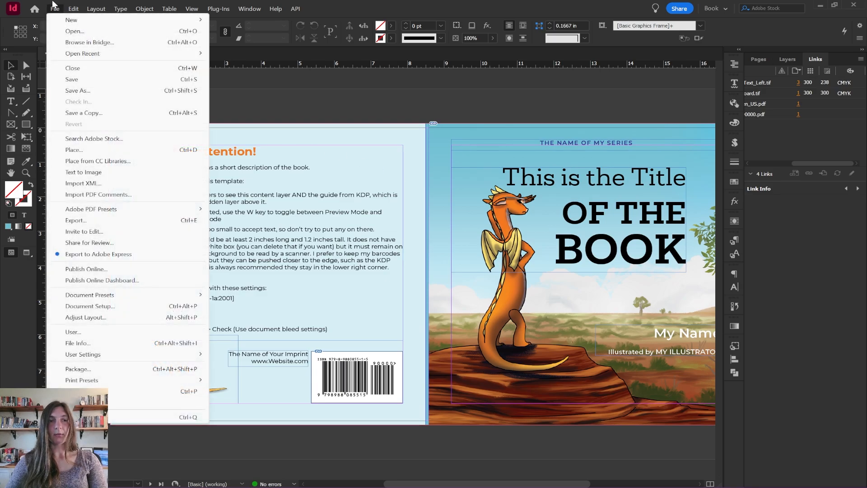
pyautogui.click(109, 220)
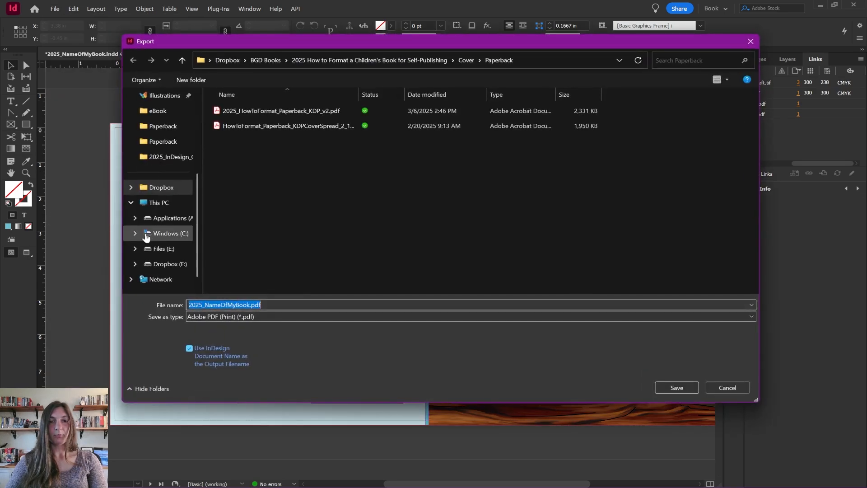
pyautogui.click(245, 317)
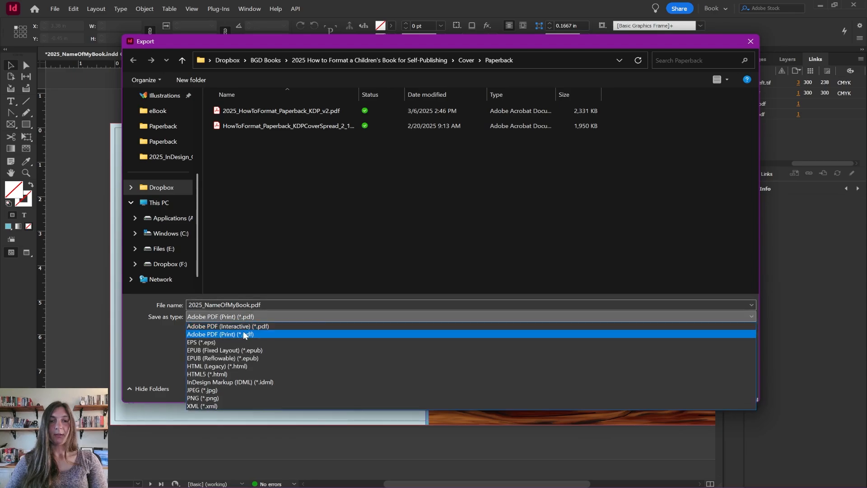
pyautogui.click(242, 334)
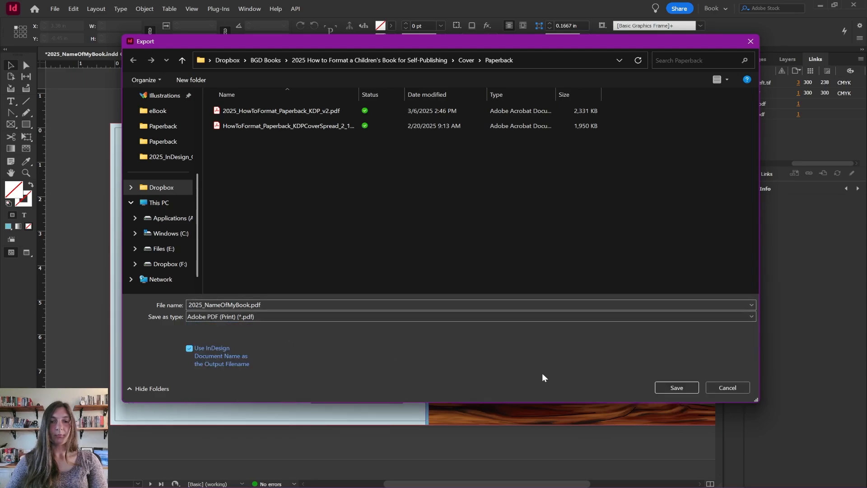
pyautogui.click(665, 389)
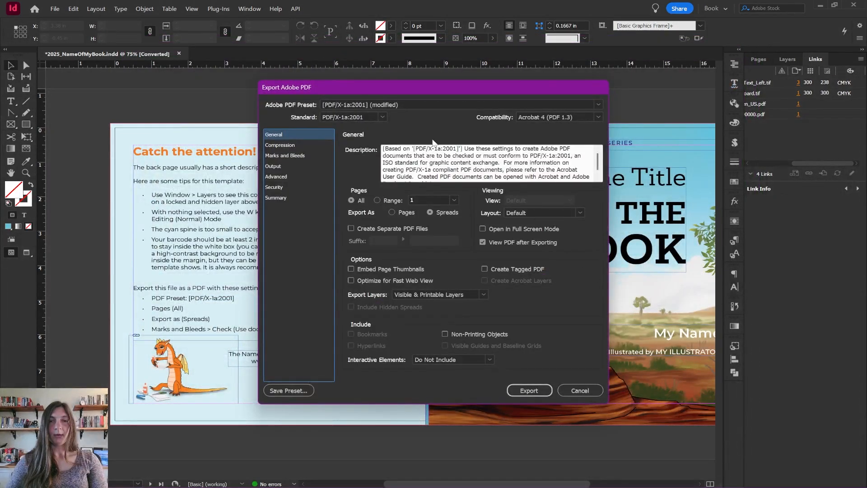
# - Export the PDF with the [PDF/X-1a:2001] preset, as spreads, using the document bleed settings
pyautogui.click(417, 107)
pyautogui.click(396, 125)
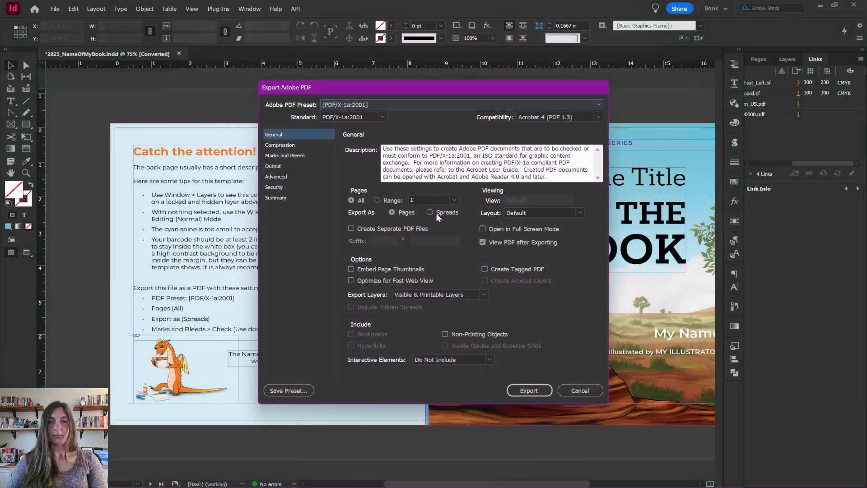
pyautogui.click(431, 212)
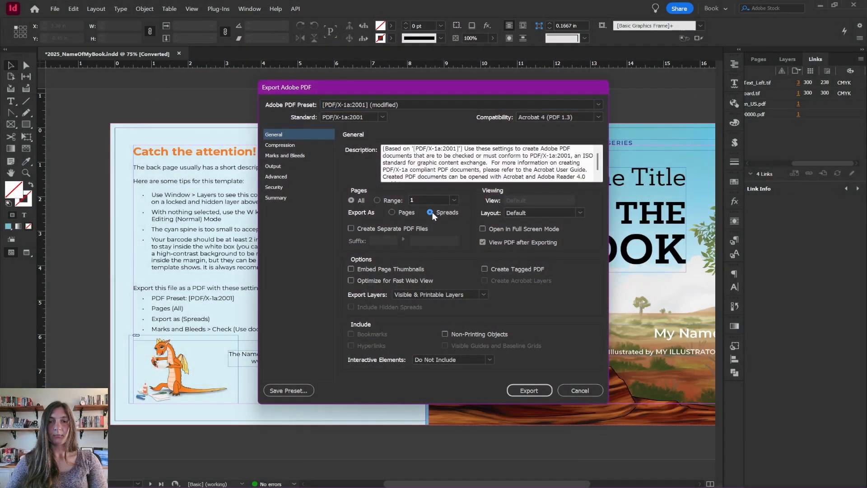
pyautogui.click(287, 155)
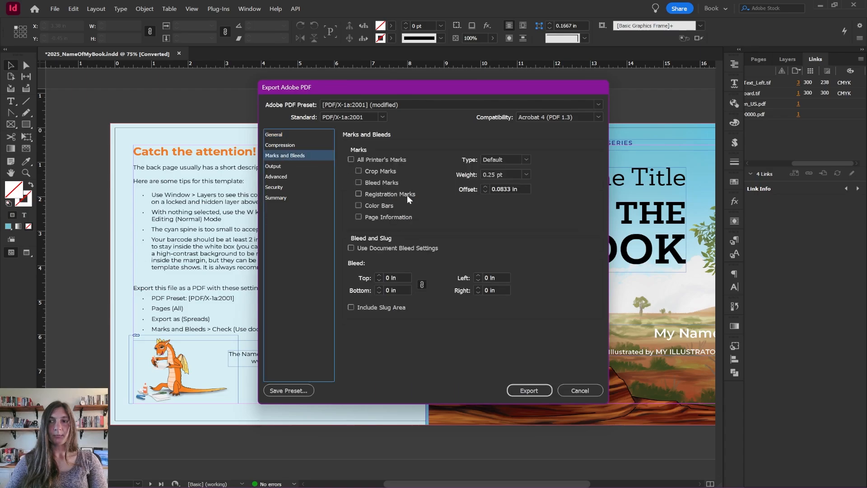
pyautogui.click(377, 247)
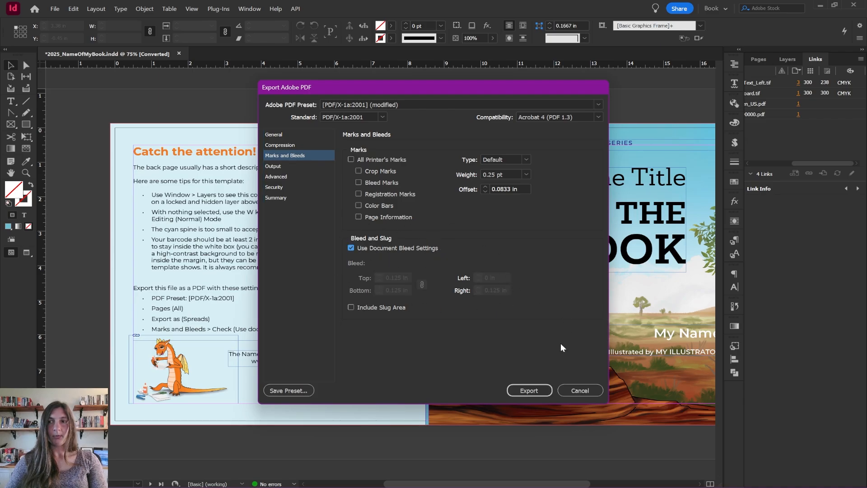
pyautogui.click(527, 391)
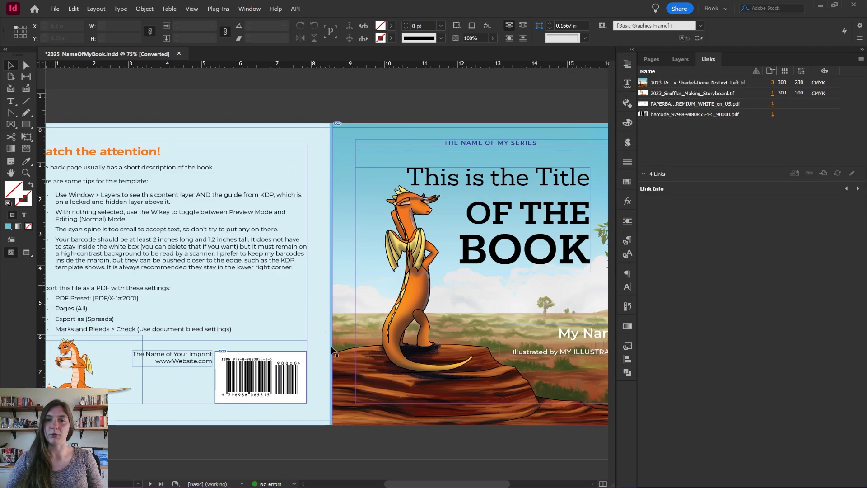
pyautogui.click(469, 274)
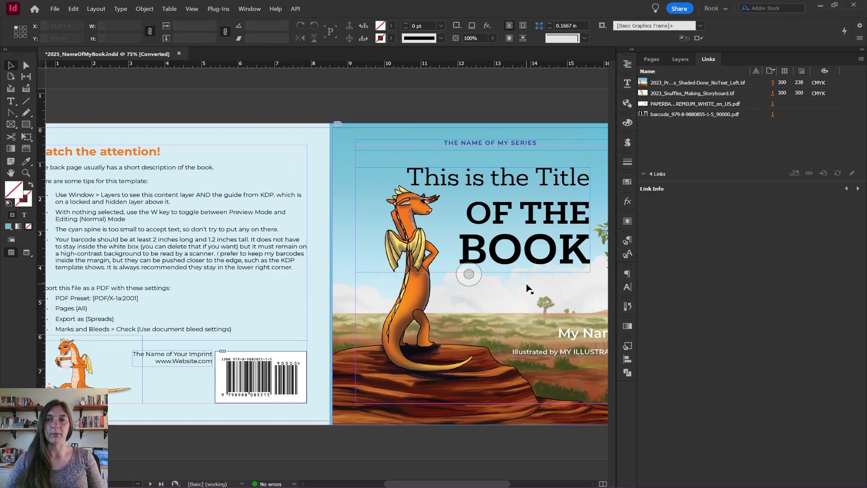